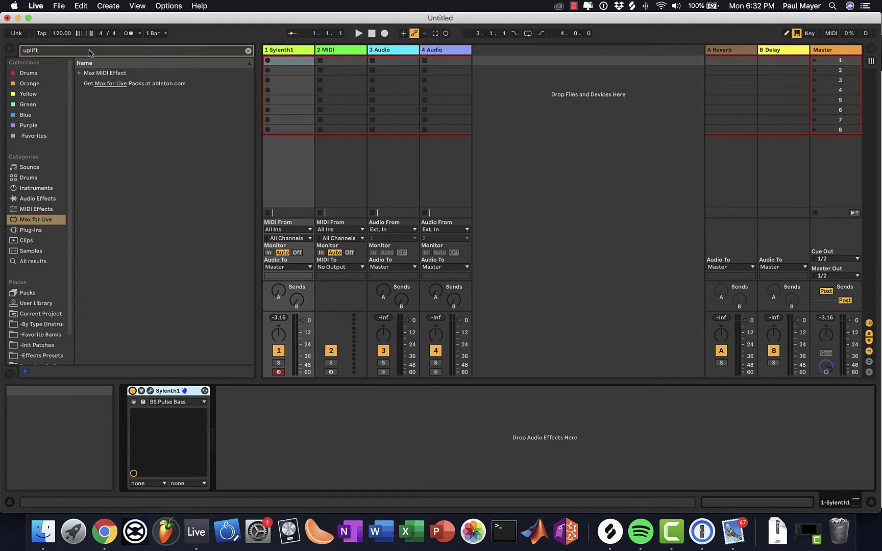
- Open the Sylenth1 plug-in editor on the first track, audition the BS Pulse Bass patch and close the editor
{"action": "left_click", "coordinate": [61, 53]}
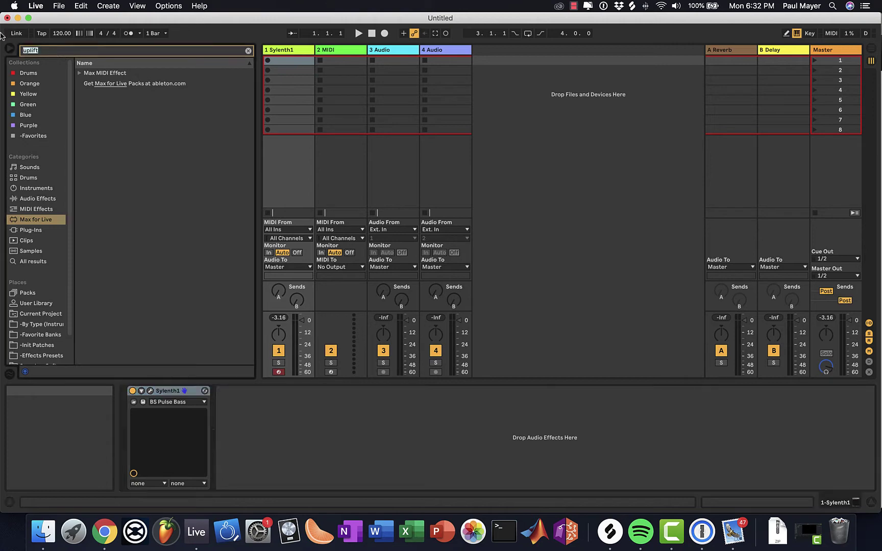
{"action": "left_click", "coordinate": [371, 404]}
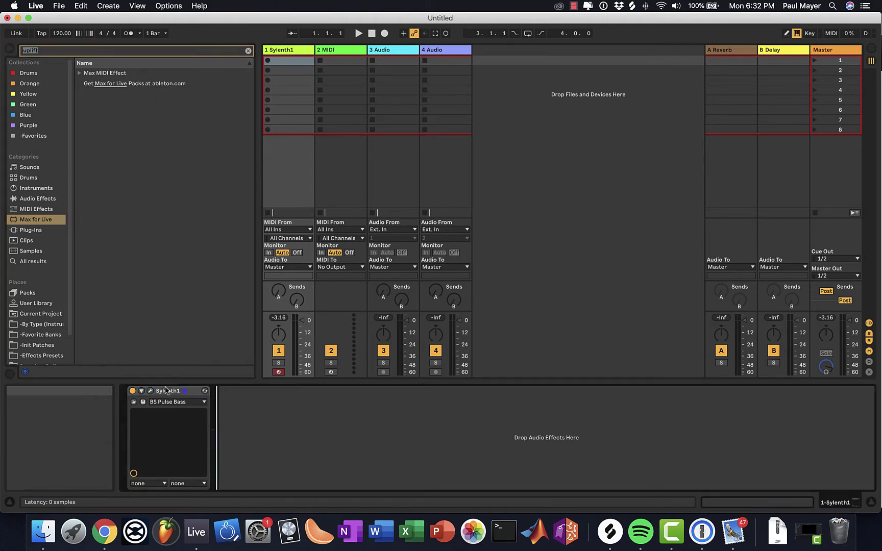
{"action": "left_click", "coordinate": [149, 391]}
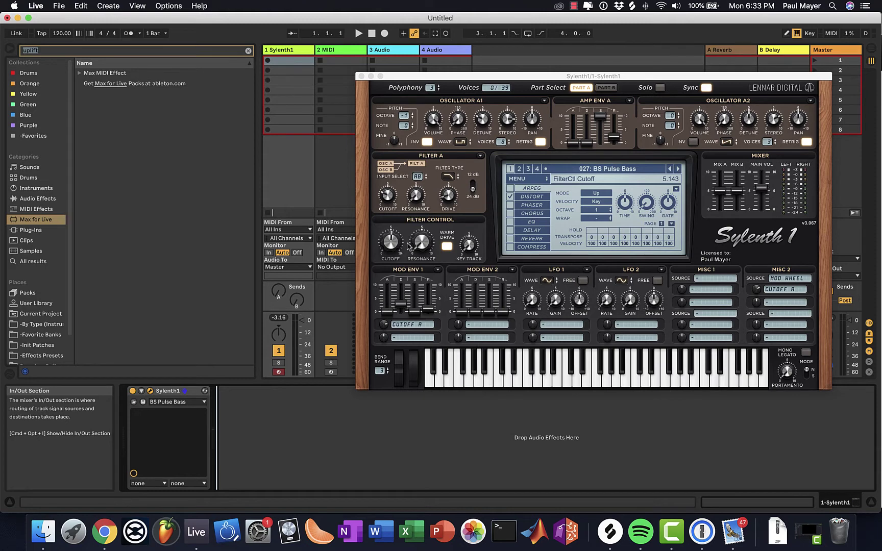
{"action": "key", "text": "a"}
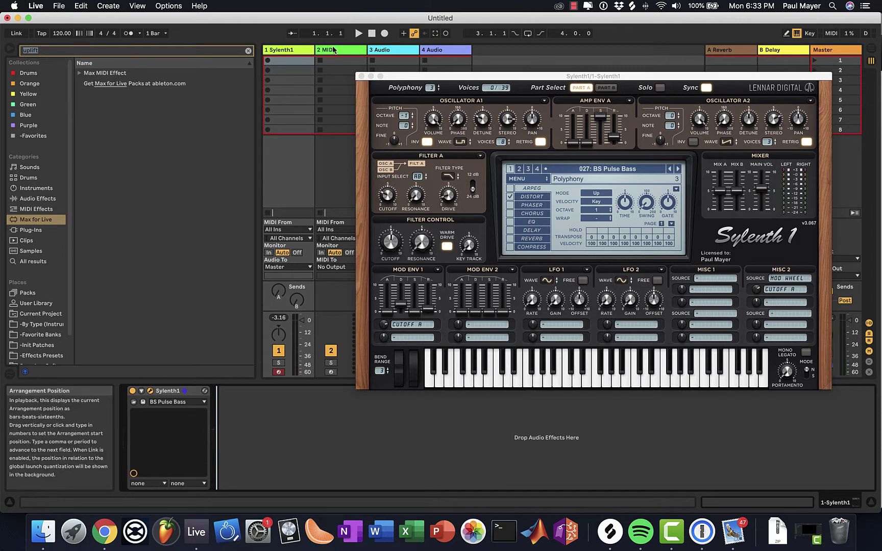
{"action": "left_click", "coordinate": [361, 76]}
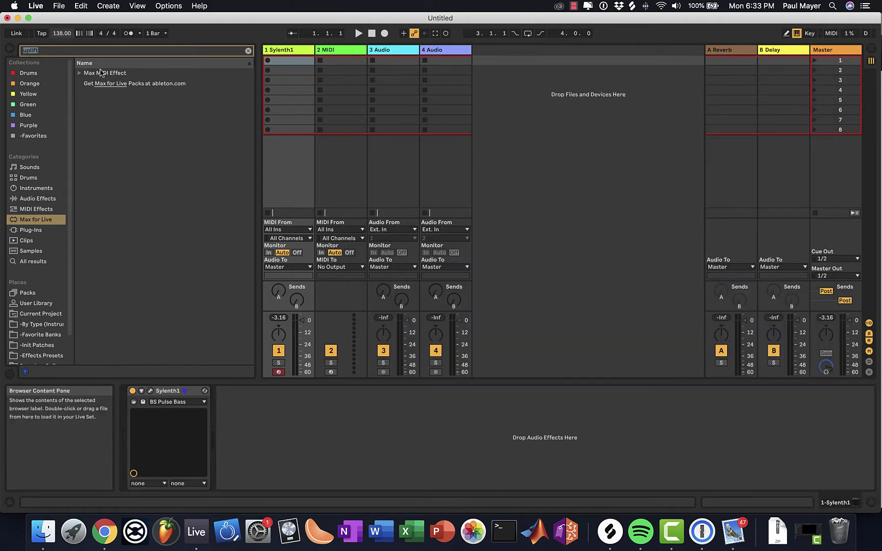
- Load the UpliftBassline_11_Modified Max MIDI effect in front of Sylenth1 on the first track
{"action": "left_click", "coordinate": [79, 74]}
{"action": "left_click_drag", "start_coordinate": [126, 104], "coordinate": [134, 449]}
{"action": "double_click", "coordinate": [234, 105]}
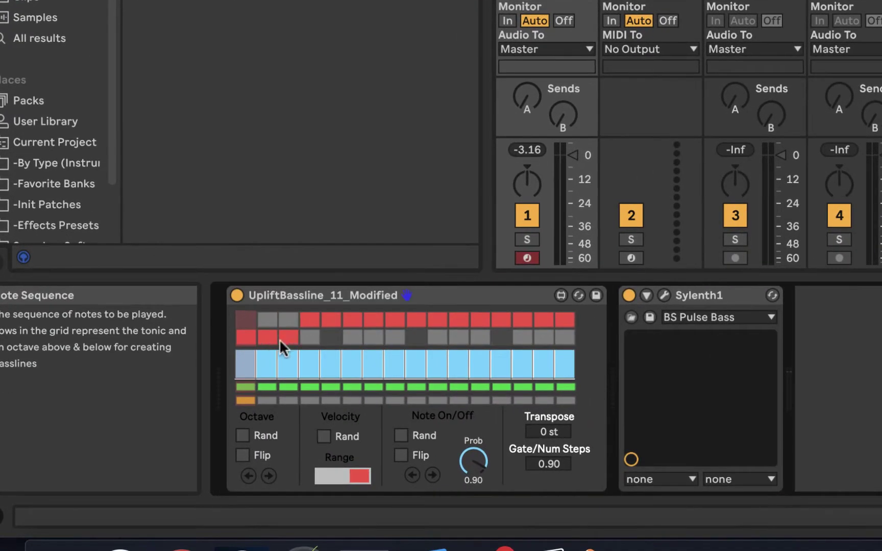
- Set the note sequence to the tonic row, with steps 3, 7, 11 and 15 in the row above, and play it
{"action": "left_click_drag", "start_coordinate": [224, 371], "coordinate": [446, 372]}
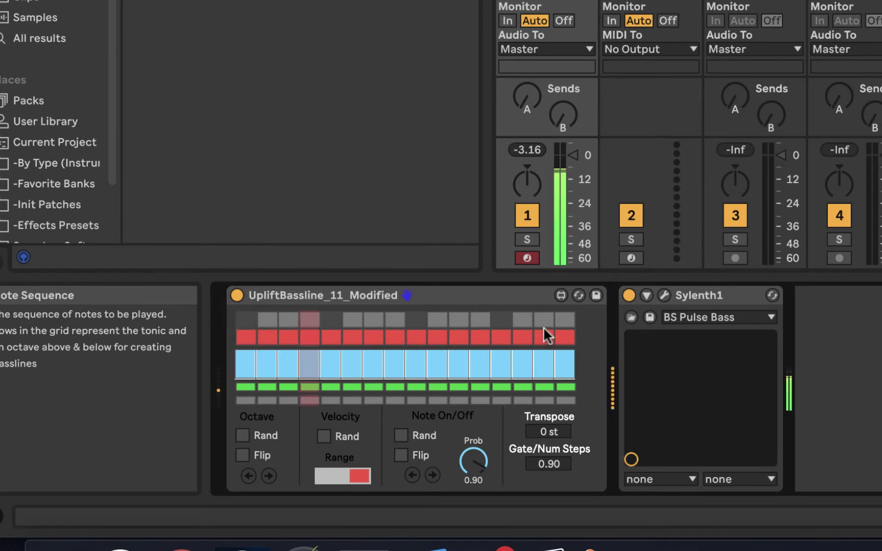
{"action": "key", "text": "space"}
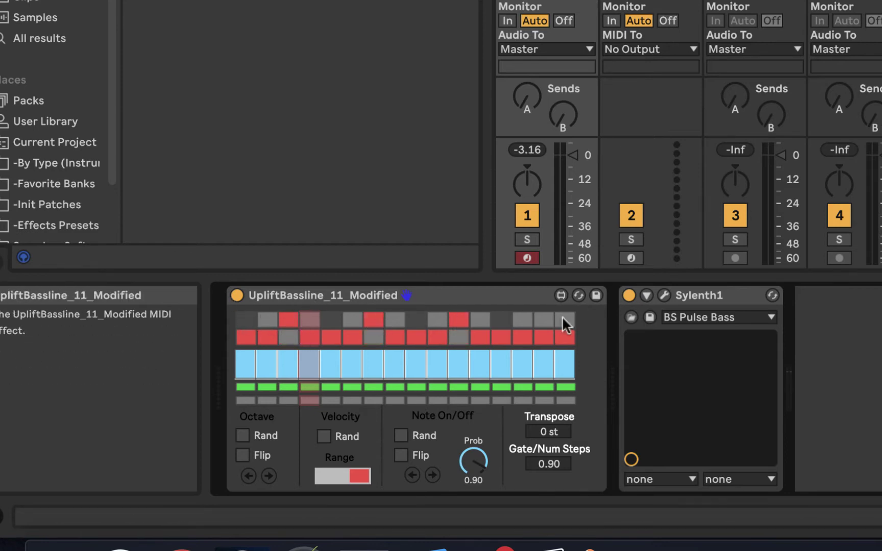
{"action": "left_click", "coordinate": [546, 320]}
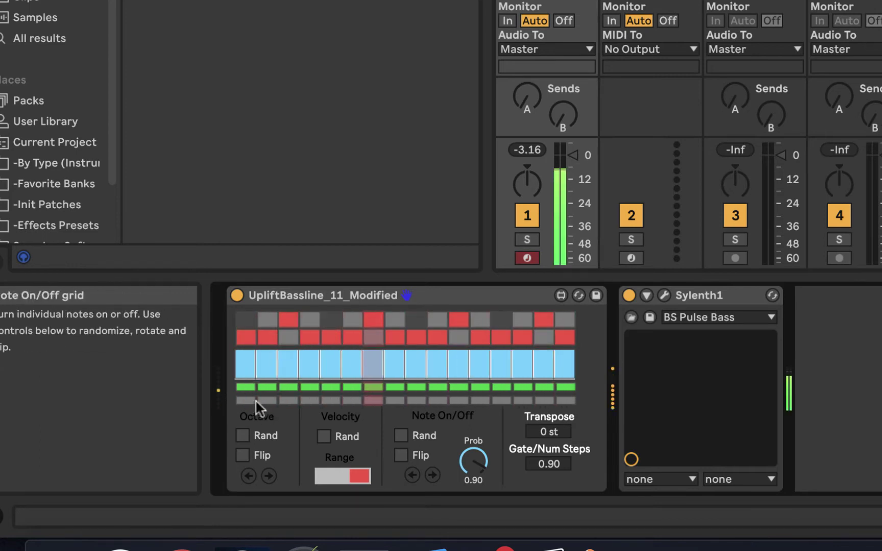
- Turn off steps 1, 5, 9 and 13 in the upper Note On/Off grid and play the pattern
{"action": "left_click", "coordinate": [245, 387]}
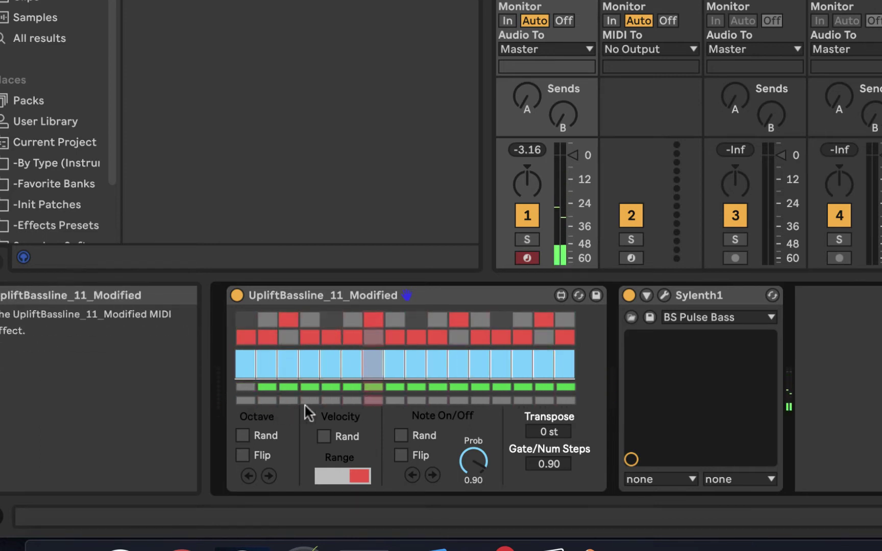
{"action": "left_click", "coordinate": [329, 387]}
{"action": "left_click", "coordinate": [416, 387]}
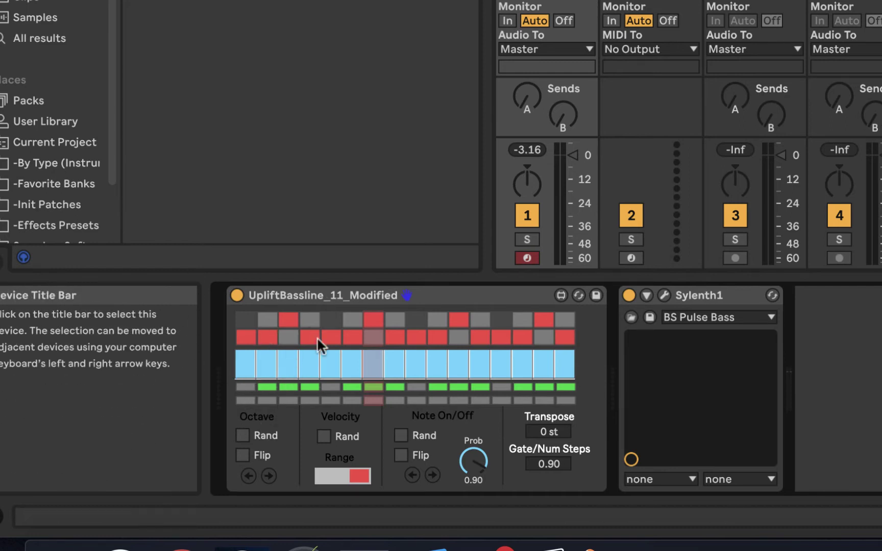
{"action": "key", "text": "space"}
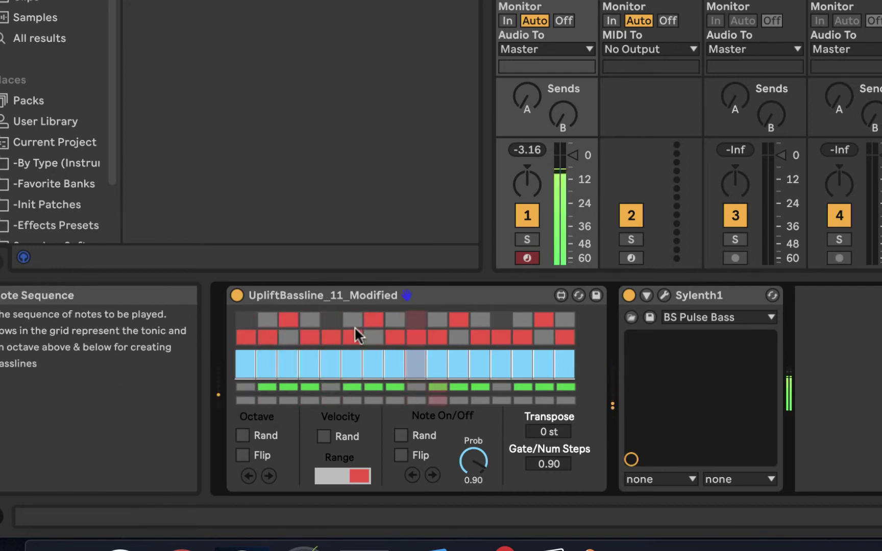
- Turn on steps 2, 4, 7, 10, 12 and 15 in the lower Note On/Off grid
{"action": "left_click", "coordinate": [265, 400]}
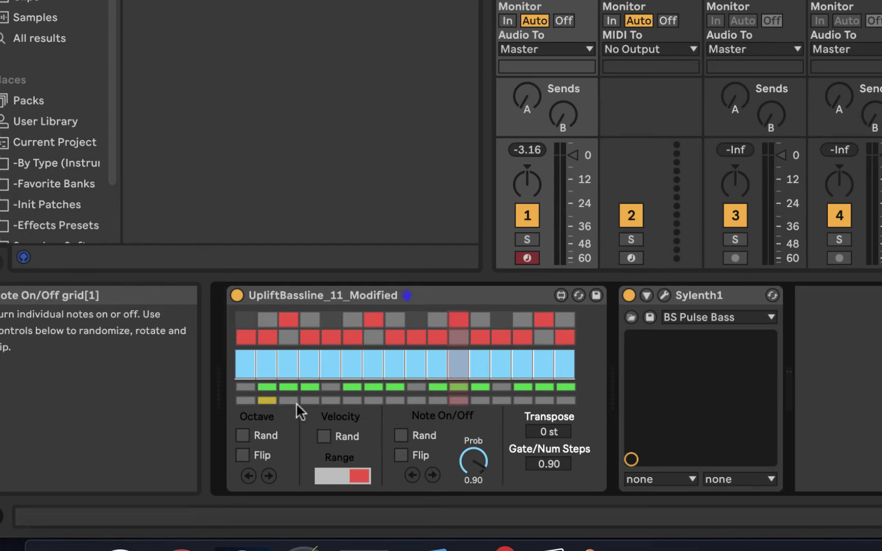
{"action": "left_click", "coordinate": [310, 400]}
{"action": "left_click", "coordinate": [373, 400]}
{"action": "left_click", "coordinate": [437, 400]}
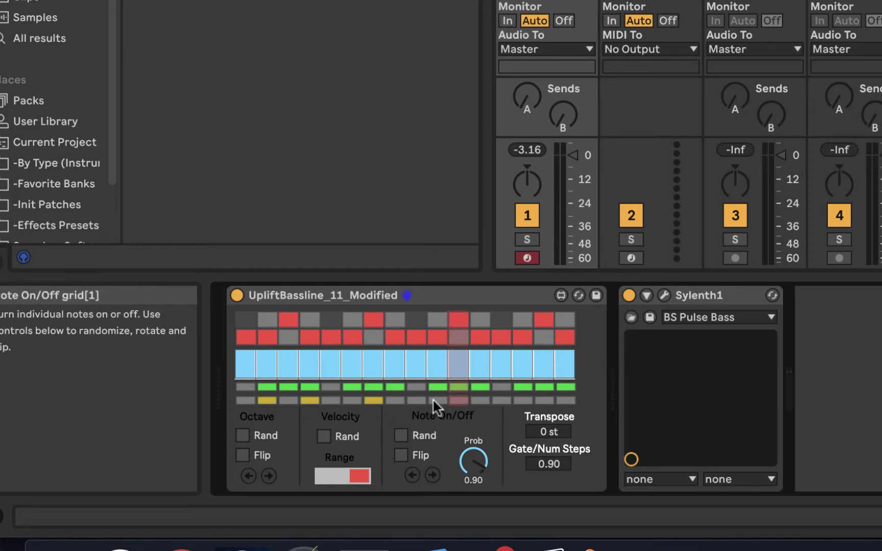
{"action": "left_click", "coordinate": [480, 400]}
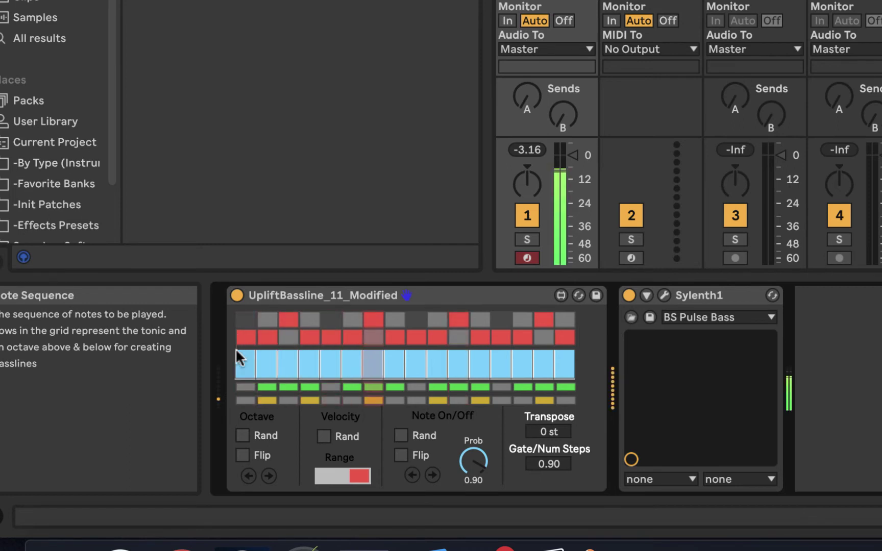
- Return every step of the note sequence to the tonic row and lower Gate/Num Steps to 0.14
{"action": "left_click_drag", "start_coordinate": [285, 334], "coordinate": [566, 338]}
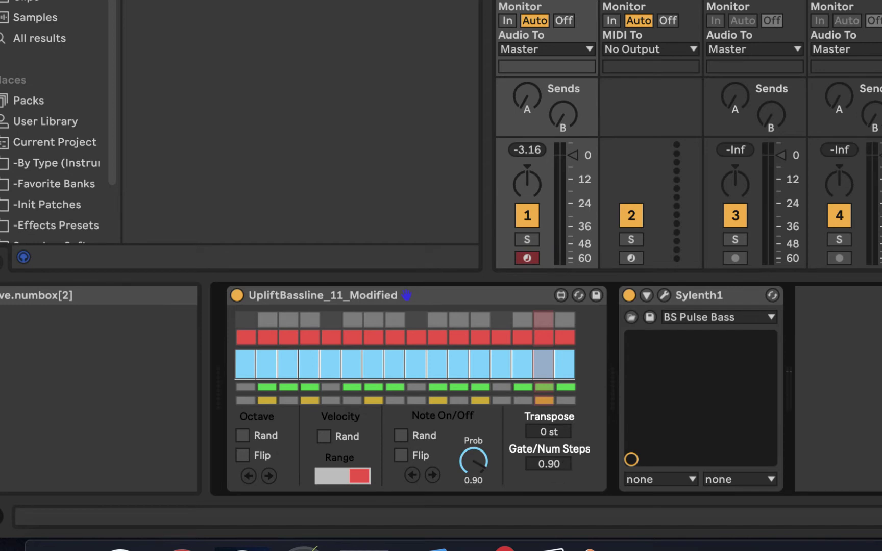
{"action": "left_click_drag", "start_coordinate": [560, 465], "coordinate": [560, 505]}
{"action": "left_click_drag", "start_coordinate": [548, 464], "coordinate": [549, 504]}
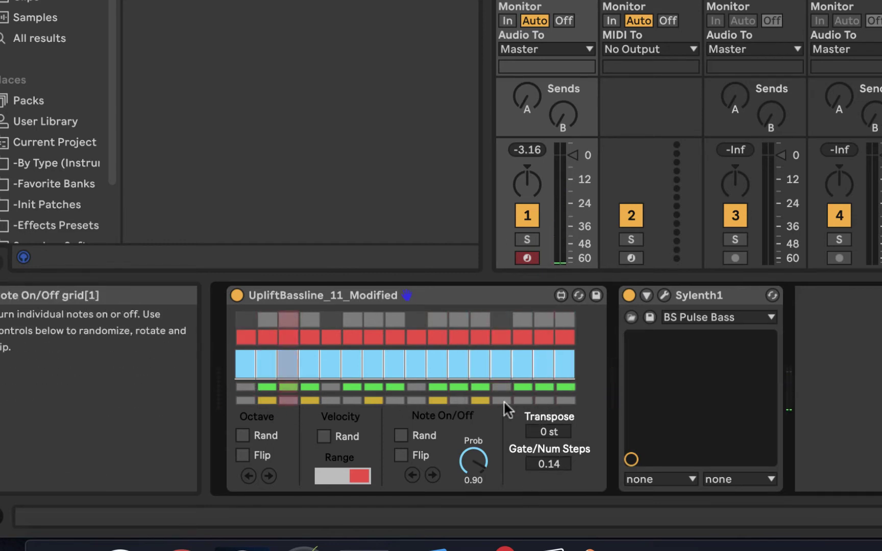
- Turn off all enabled steps in the lower Note On/Off grid
{"action": "left_click", "coordinate": [480, 400]}
{"action": "left_click", "coordinate": [437, 400]}
{"action": "left_click", "coordinate": [373, 400]}
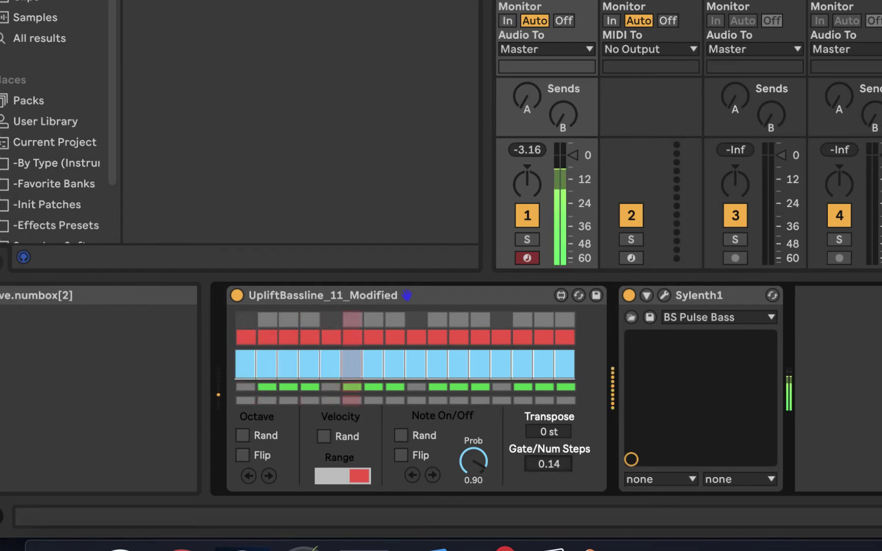
- Set Gate/Num Steps to 0.40 and randomize the octaves and velocities of the bassline sequence
{"action": "left_click_drag", "start_coordinate": [549, 464], "coordinate": [549, 451]}
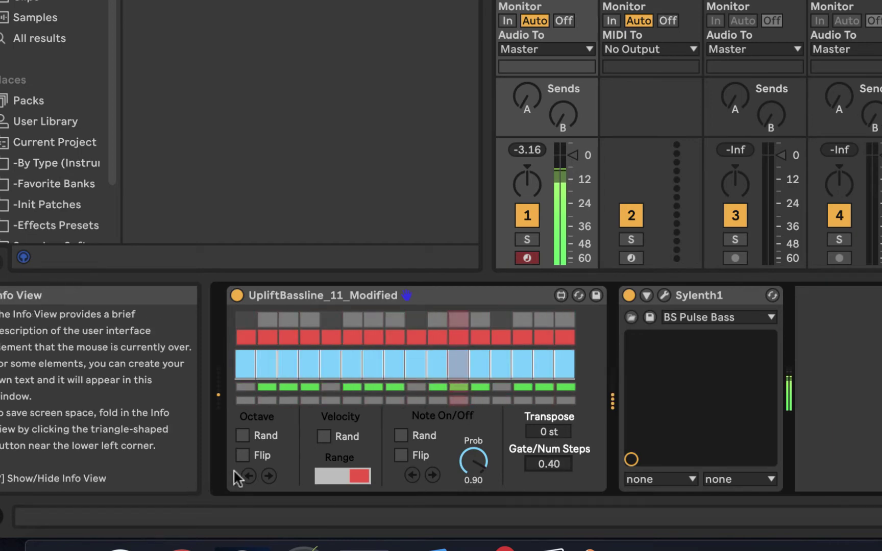
{"action": "left_click", "coordinate": [244, 435]}
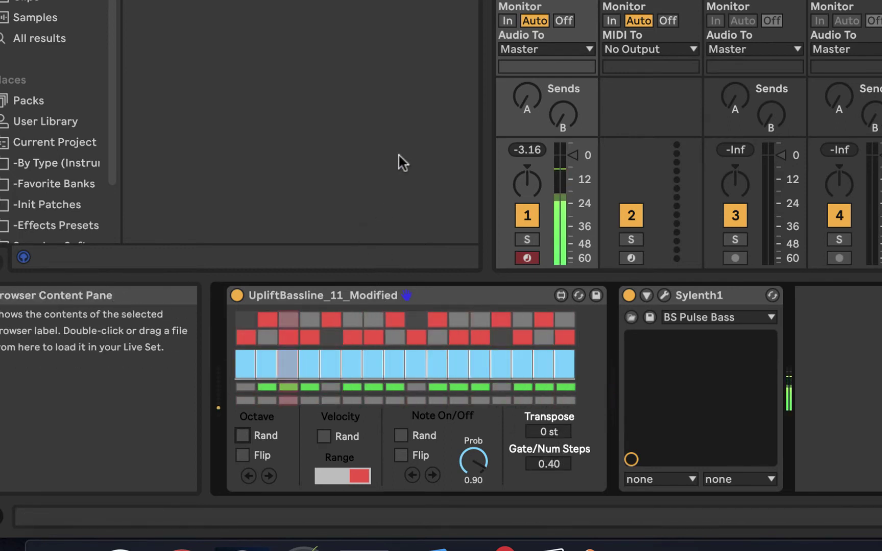
{"action": "left_click", "coordinate": [323, 436]}
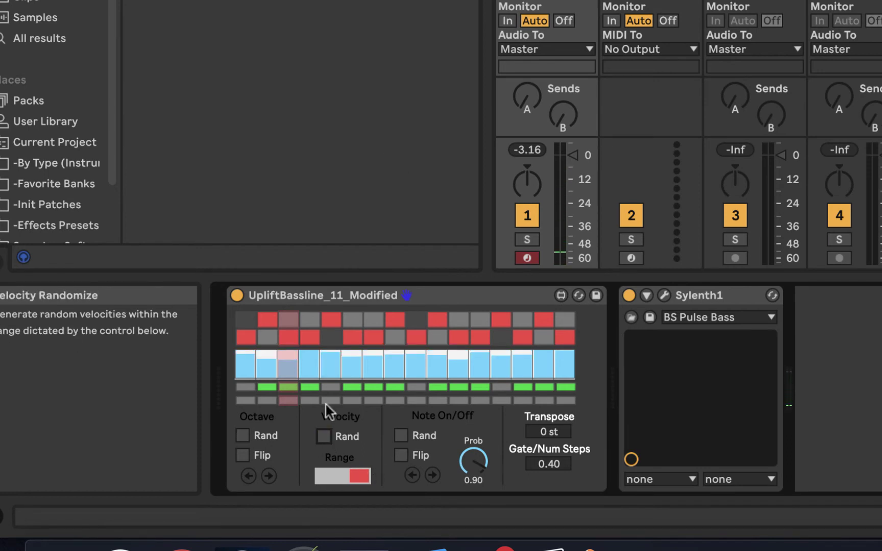
{"action": "mouse_move", "coordinate": [358, 362]}
{"action": "left_mouse_down"}
{"action": "mouse_move", "coordinate": [526, 360]}
{"action": "mouse_move", "coordinate": [335, 350]}
{"action": "mouse_move", "coordinate": [279, 357]}
{"action": "mouse_move", "coordinate": [517, 358]}
{"action": "mouse_move", "coordinate": [294, 363]}
{"action": "mouse_move", "coordinate": [461, 357]}
{"action": "left_mouse_up"}
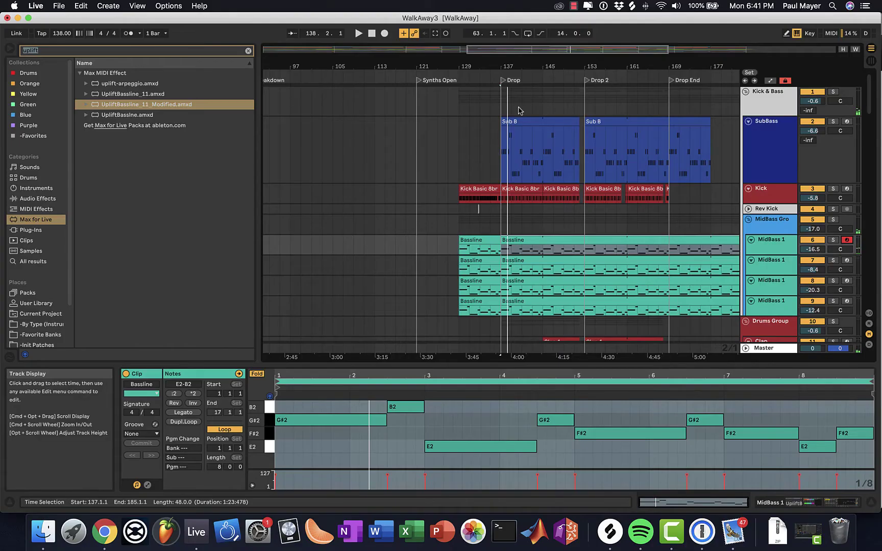
- Examine the bass, drum, lead and pluck tracks of the WalkAway3 arrangement and play the Drop section from bar 137
{"action": "left_click", "coordinate": [495, 131]}
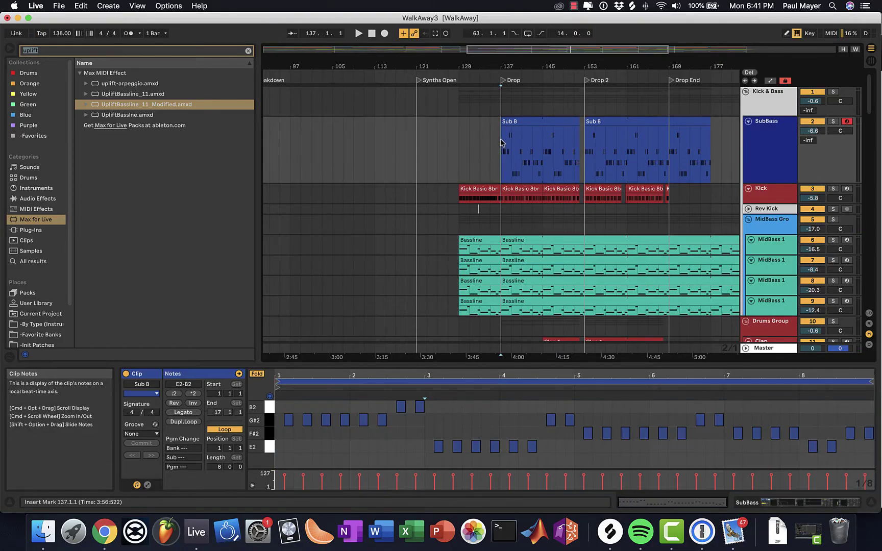
{"action": "scroll", "coordinate": [489, 189], "scroll_direction": "down", "scroll_amount": 2}
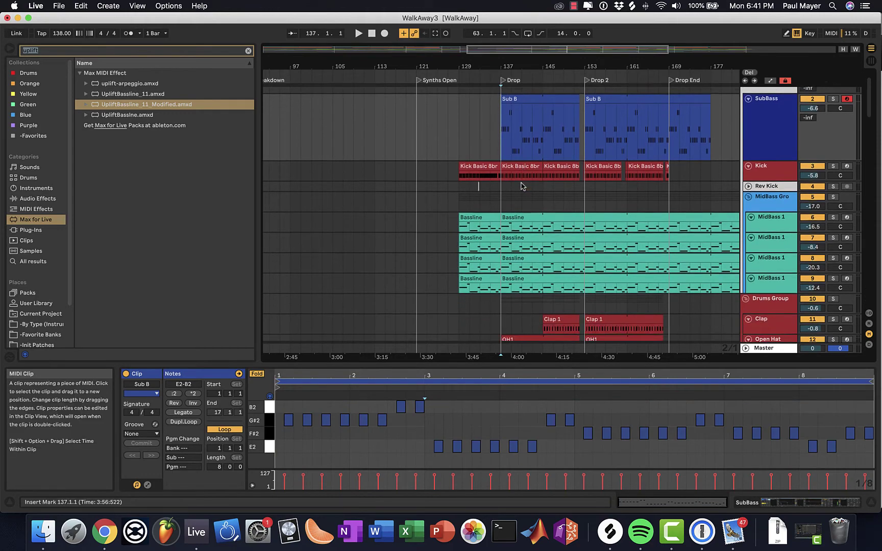
{"action": "scroll", "coordinate": [495, 193], "scroll_direction": "up", "scroll_amount": 2}
{"action": "scroll", "coordinate": [499, 194], "scroll_direction": "down", "scroll_amount": 1}
{"action": "scroll", "coordinate": [499, 191], "scroll_direction": "down", "scroll_amount": 5}
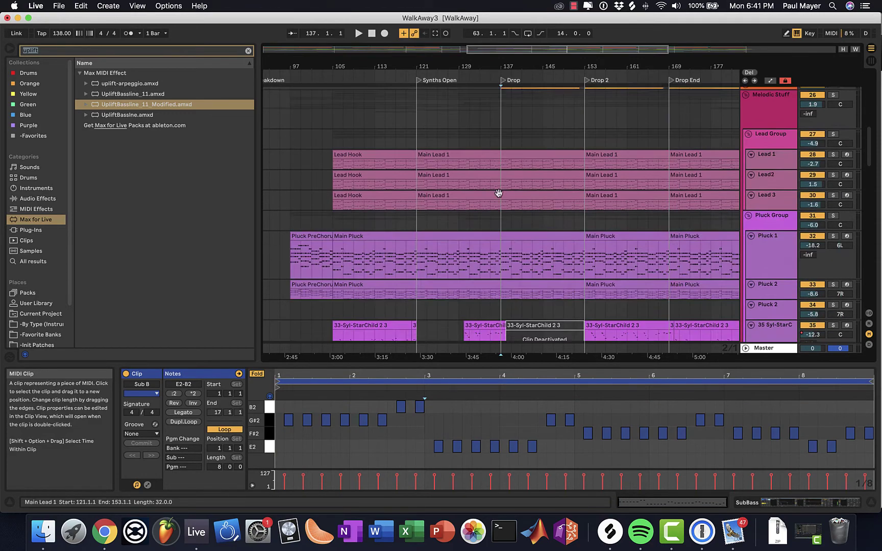
{"action": "scroll", "coordinate": [497, 179], "scroll_direction": "up", "scroll_amount": 6}
{"action": "scroll", "coordinate": [498, 174], "scroll_direction": "down", "scroll_amount": 7}
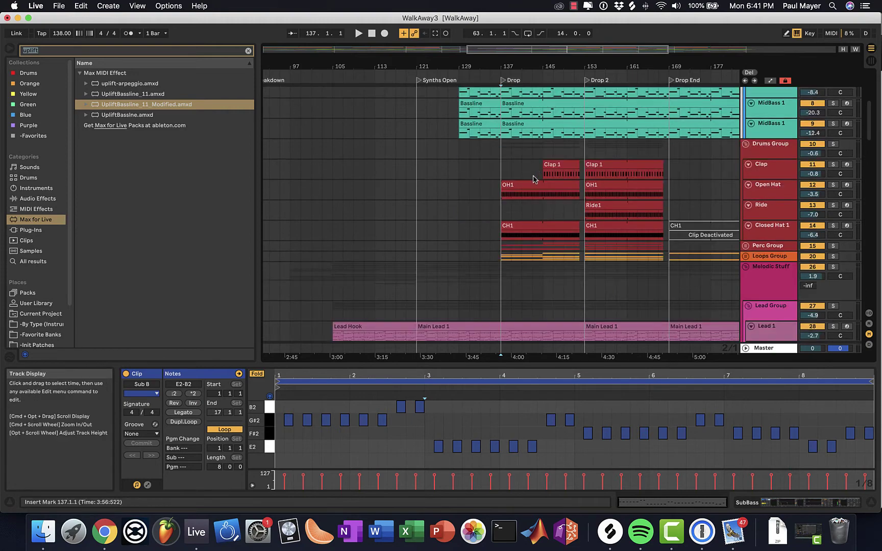
{"action": "scroll", "coordinate": [529, 182], "scroll_direction": "up", "scroll_amount": 1}
{"action": "scroll", "coordinate": [530, 182], "scroll_direction": "up", "scroll_amount": 6}
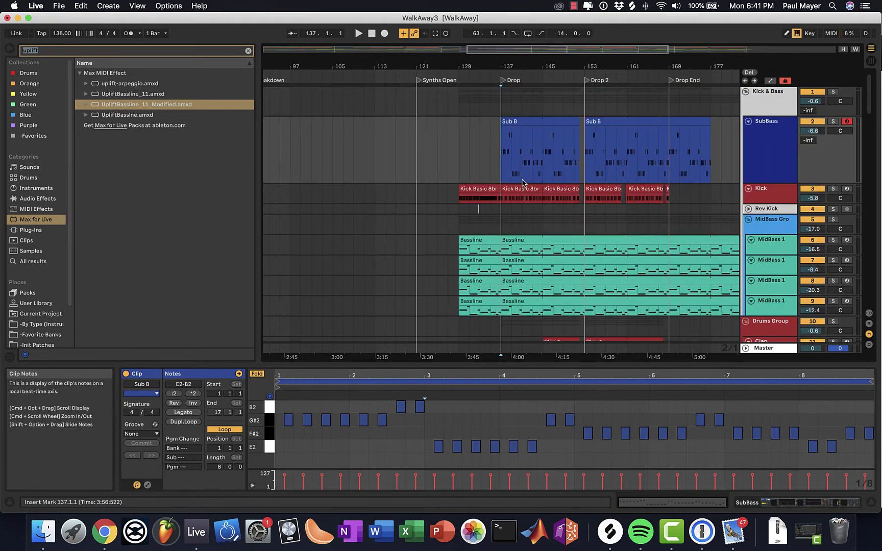
{"action": "scroll", "coordinate": [520, 178], "scroll_direction": "down", "scroll_amount": 1}
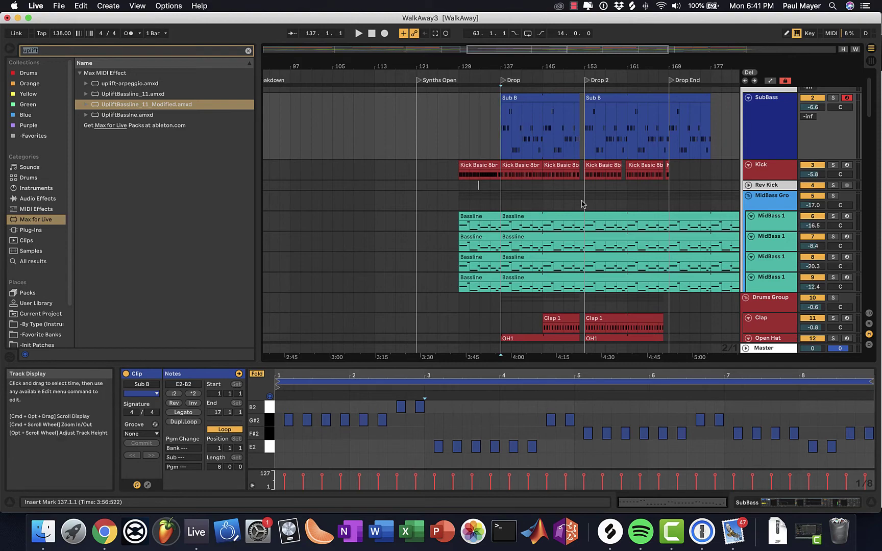
{"action": "scroll", "coordinate": [576, 189], "scroll_direction": "down", "scroll_amount": 15}
{"action": "scroll", "coordinate": [556, 172], "scroll_direction": "up", "scroll_amount": 5}
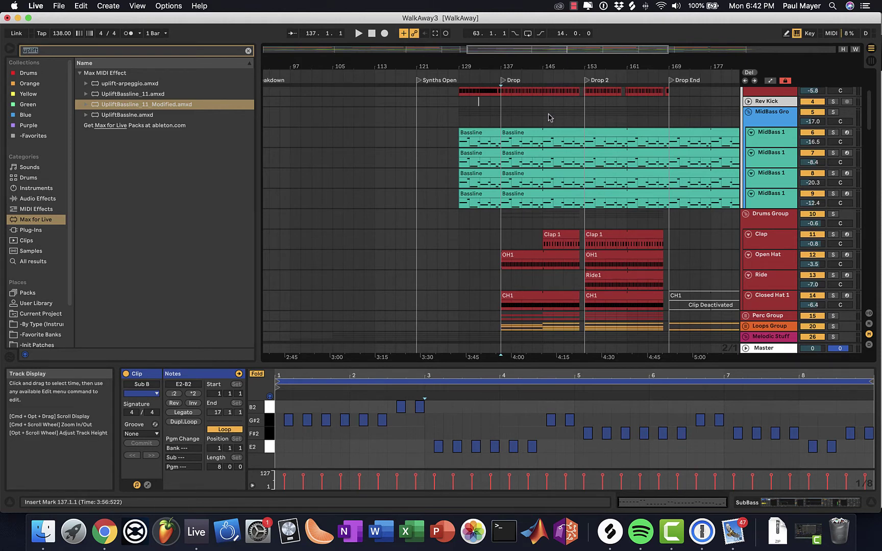
{"action": "key", "text": "space"}
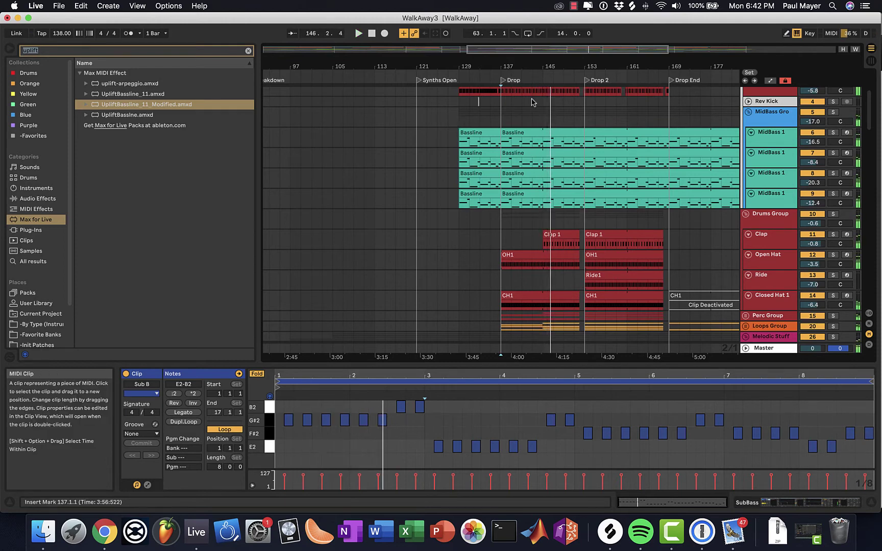
- Solo the MidBass group and play its bassline from the Drop marker at bar 137
{"action": "left_click_drag", "start_coordinate": [546, 66], "coordinate": [547, 90]}
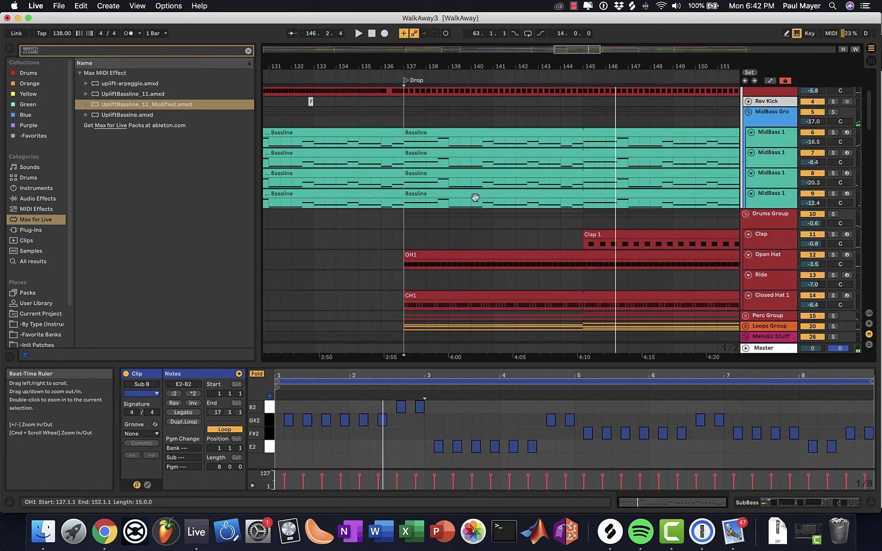
{"action": "left_click", "coordinate": [401, 107]}
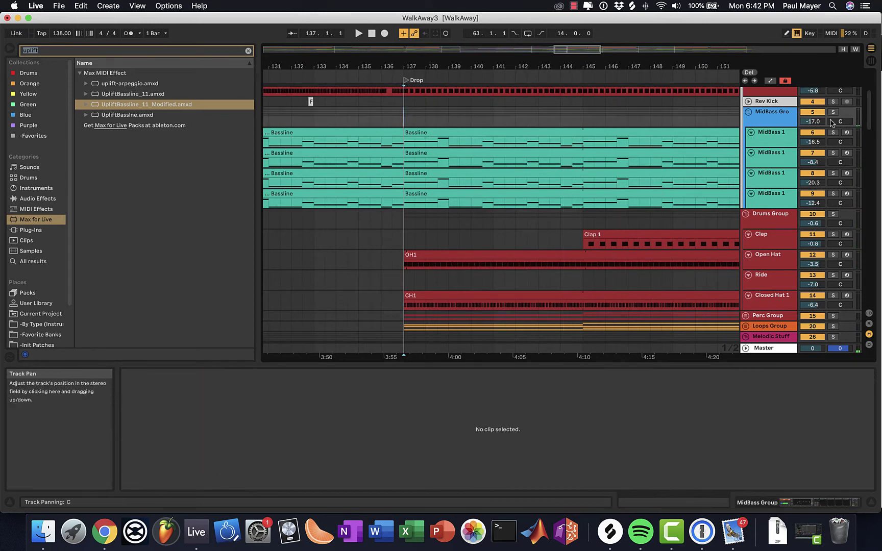
{"action": "left_click", "coordinate": [833, 112]}
{"action": "left_click", "coordinate": [766, 112]}
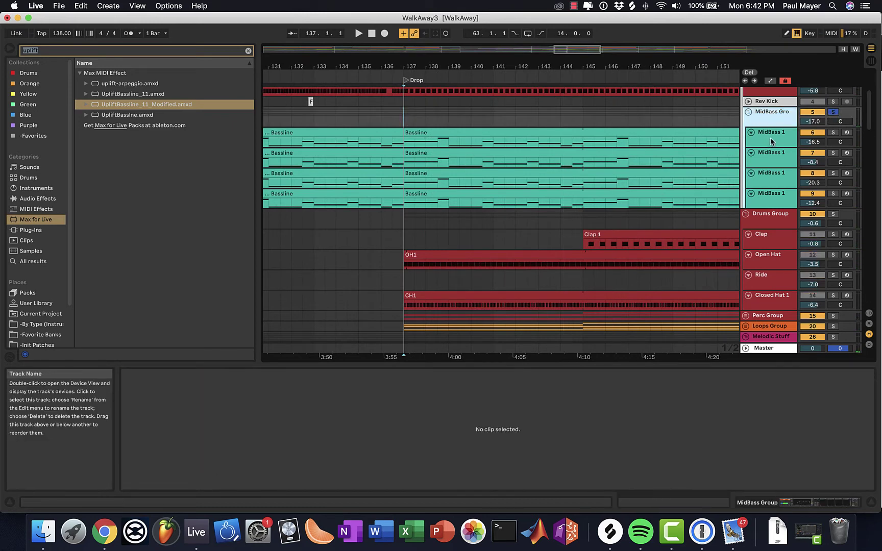
{"action": "key", "text": "space"}
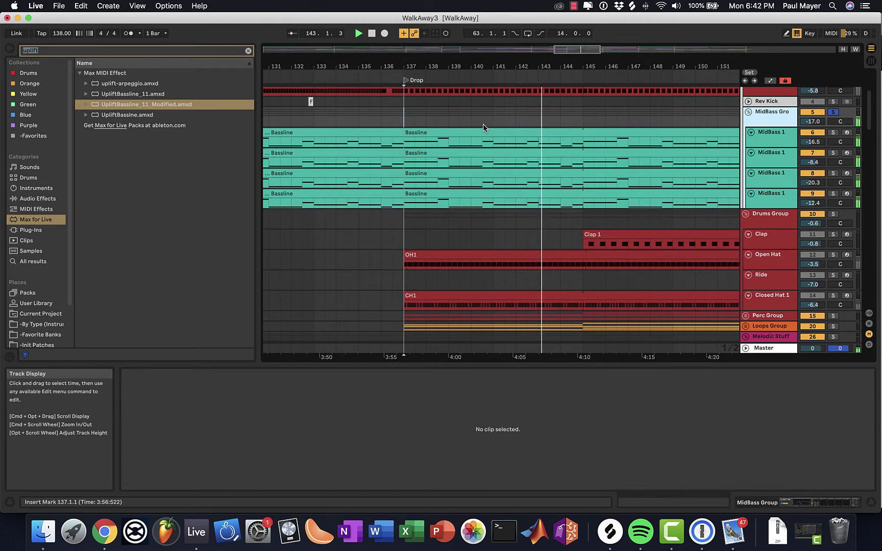
{"action": "key", "text": "space"}
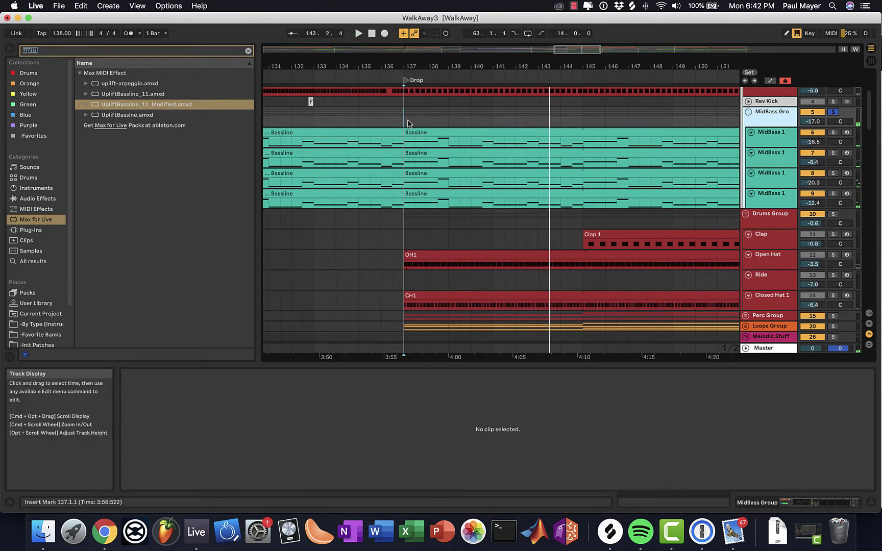
- Solo the first MidBass track in the MidBass group and show its device chain
{"action": "left_click", "coordinate": [780, 145]}
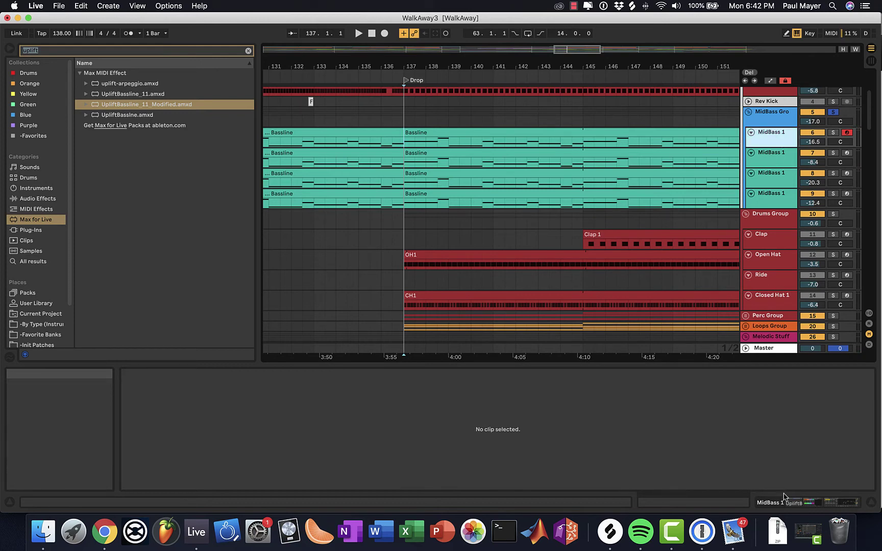
{"action": "left_click", "coordinate": [833, 133]}
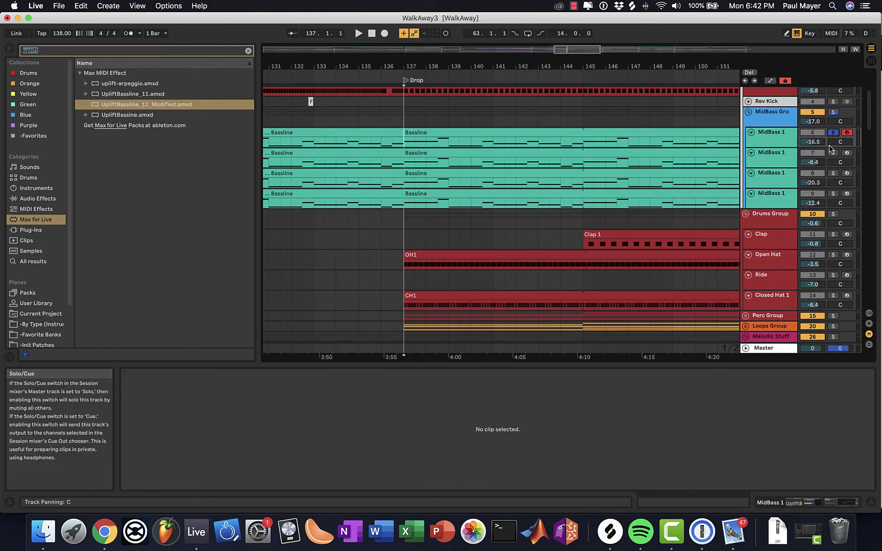
{"action": "left_click", "coordinate": [804, 504]}
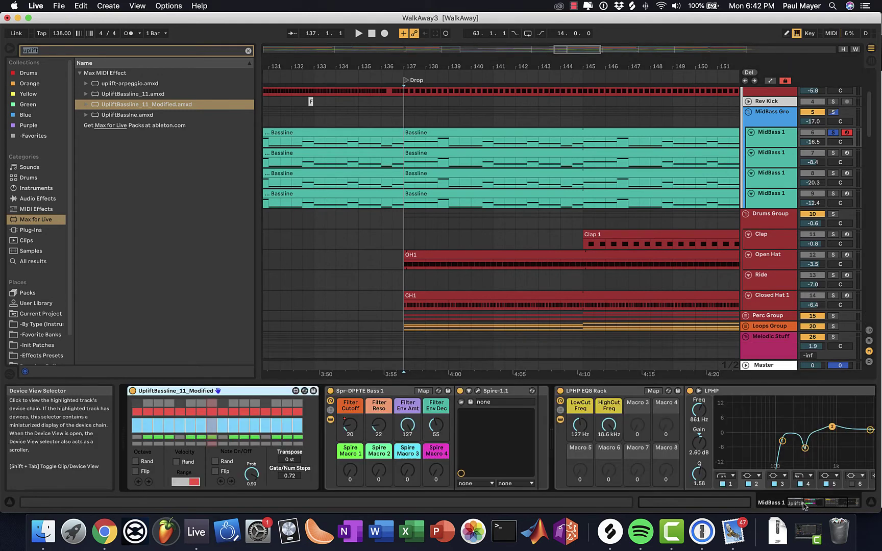
- Open the Drop bassline clips of all four MidBass tracks together and examine their notes from bar 137
{"action": "left_click", "coordinate": [474, 142]}
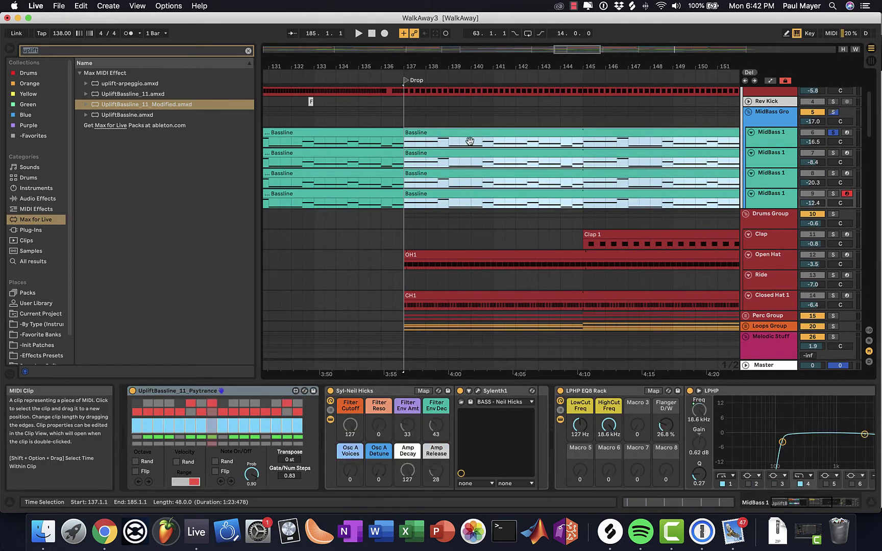
{"action": "double_click", "coordinate": [465, 133]}
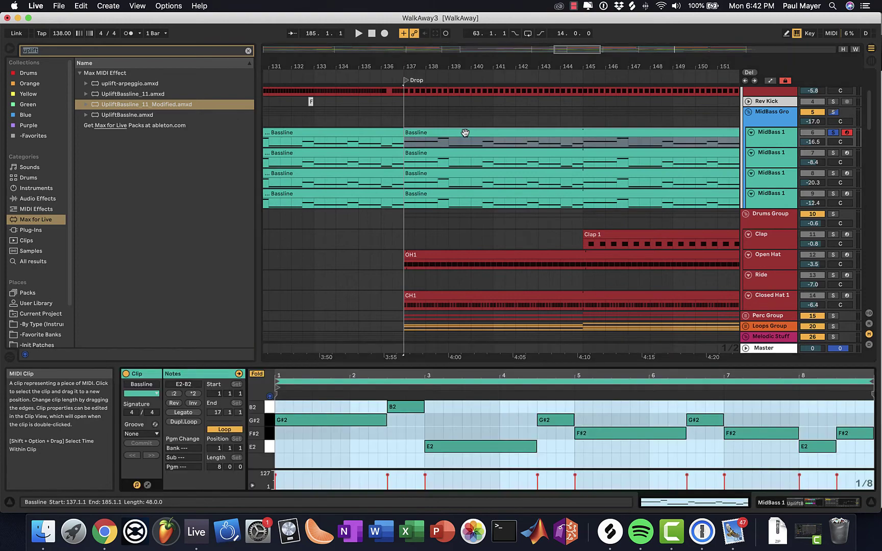
{"action": "left_click", "coordinate": [467, 193], "text": "shift"}
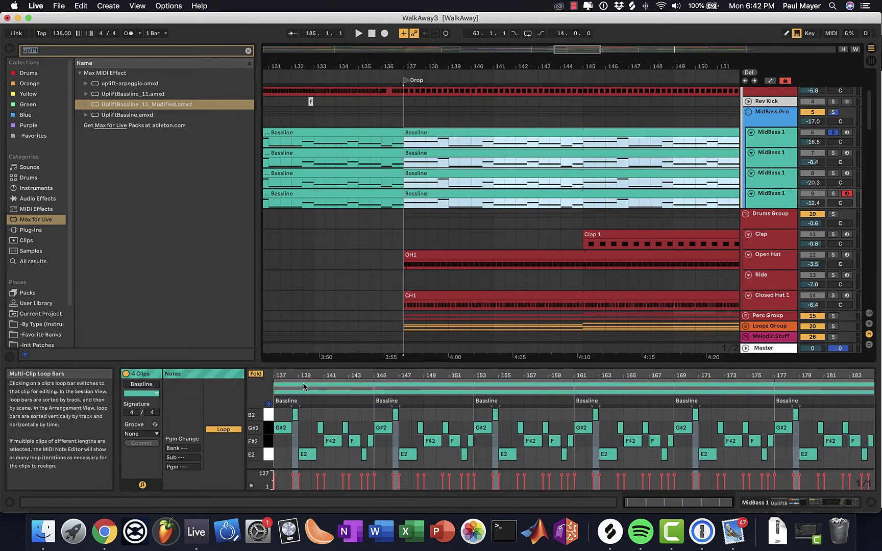
{"action": "scroll", "coordinate": [314, 392], "scroll_direction": "up", "scroll_amount": 3}
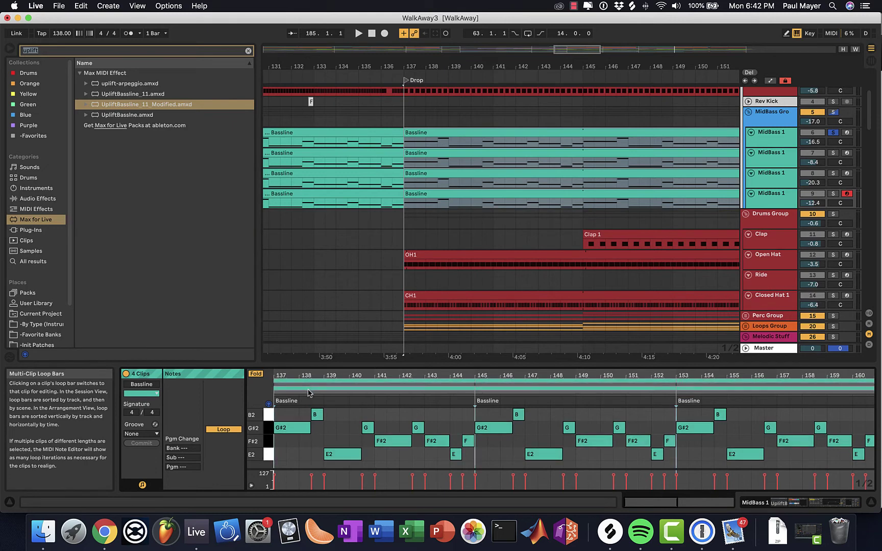
{"action": "left_click", "coordinate": [310, 378]}
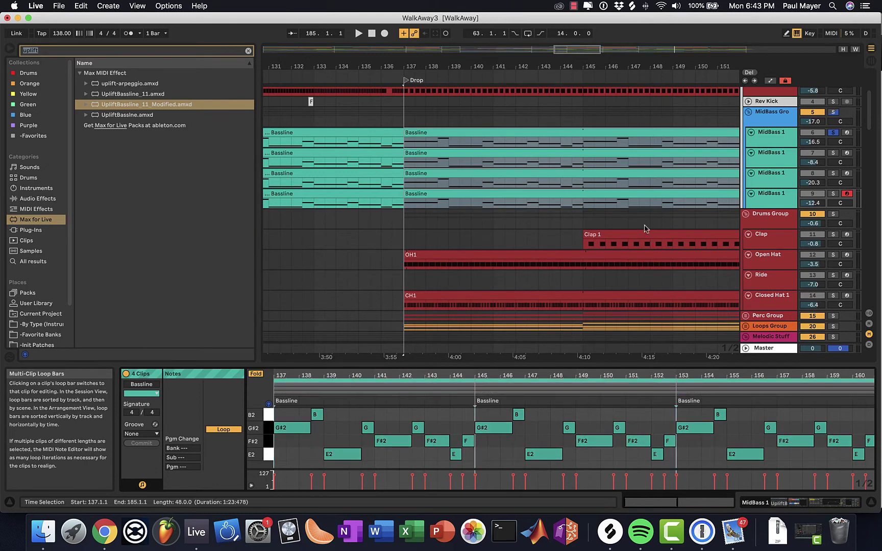
{"action": "left_click", "coordinate": [316, 414]}
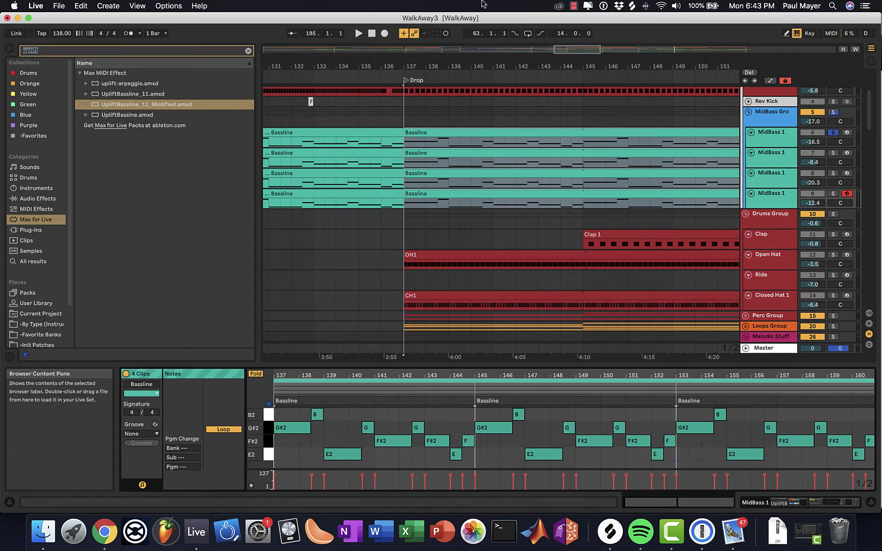
{"action": "left_click_drag", "start_coordinate": [596, 62], "coordinate": [398, 186]}
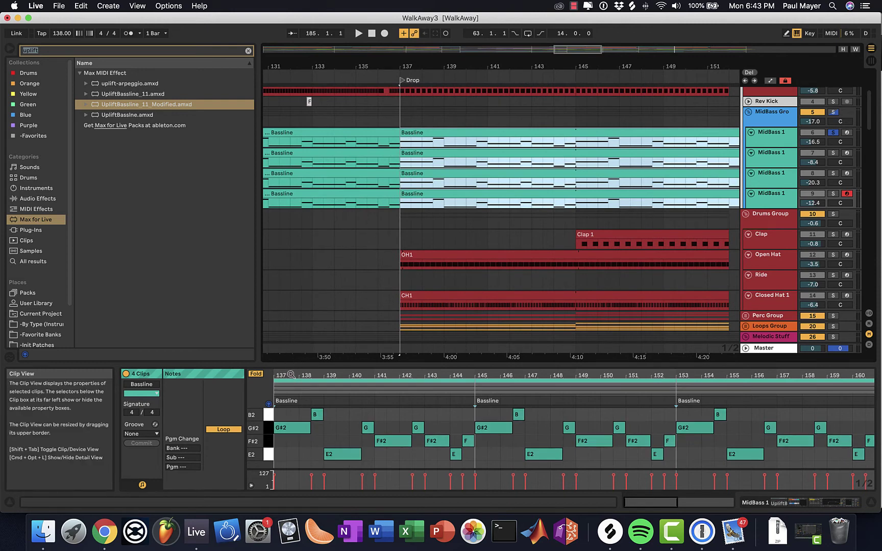
{"action": "left_click_drag", "start_coordinate": [291, 377], "coordinate": [290, 375]}
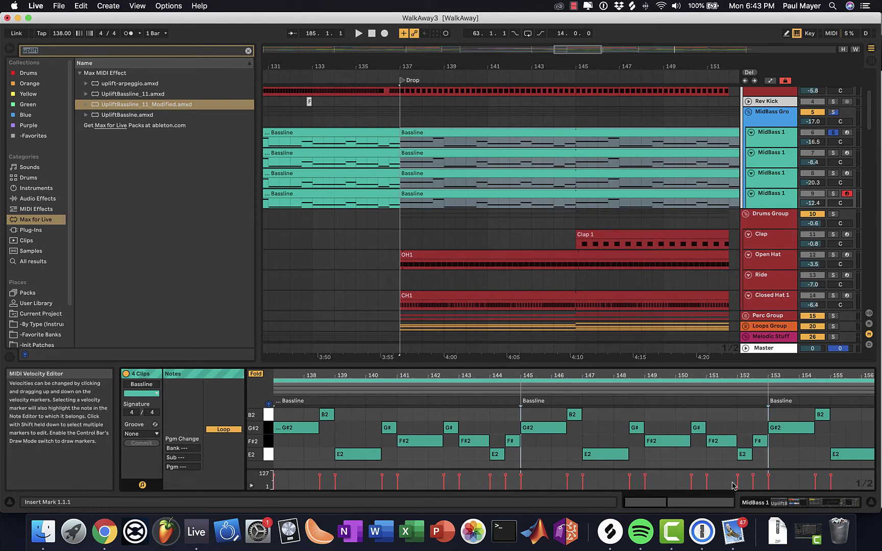
- Show the first MidBass track's UpliftBassline_11_Modified device and play the soloed track from the Drop marker at bar 137
{"action": "left_click", "coordinate": [806, 504]}
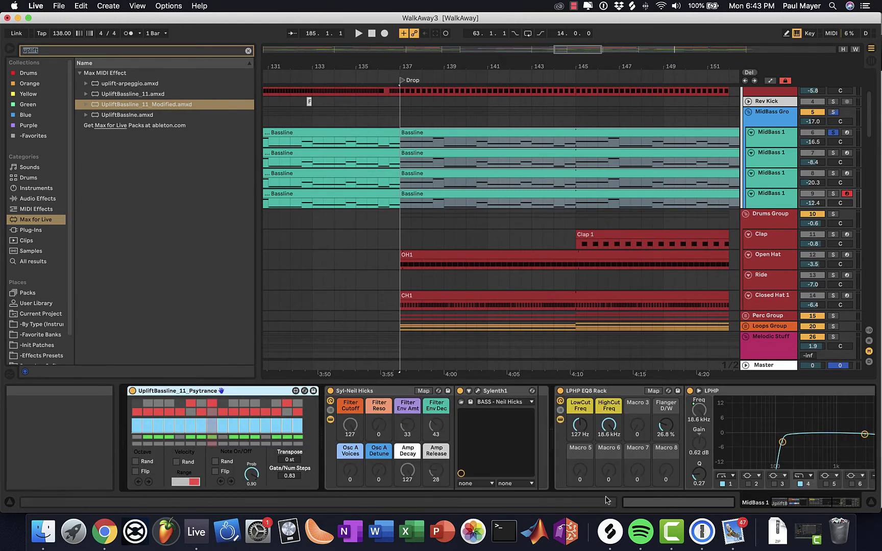
{"action": "left_click", "coordinate": [794, 145]}
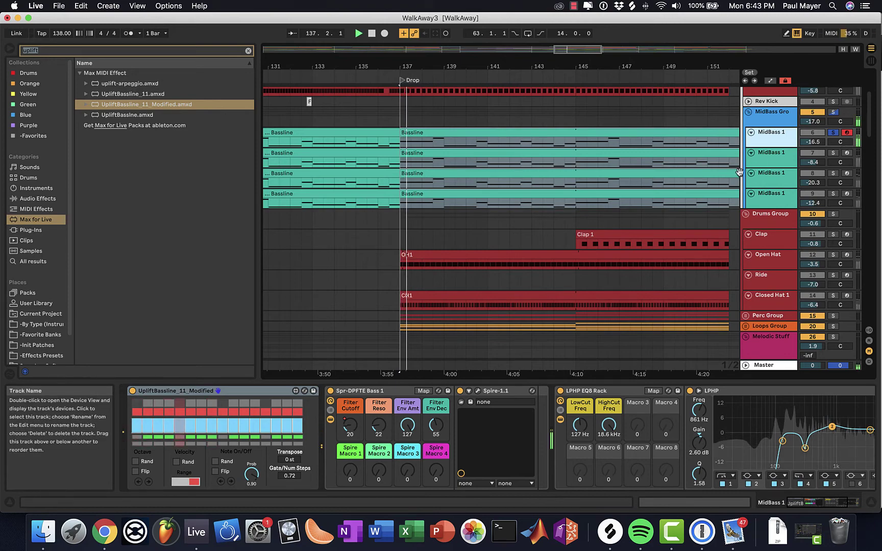
{"action": "scroll", "coordinate": [623, 174], "scroll_direction": "down", "scroll_amount": 5}
{"action": "scroll", "coordinate": [624, 176], "scroll_direction": "up", "scroll_amount": 8}
{"action": "key", "text": "space"}
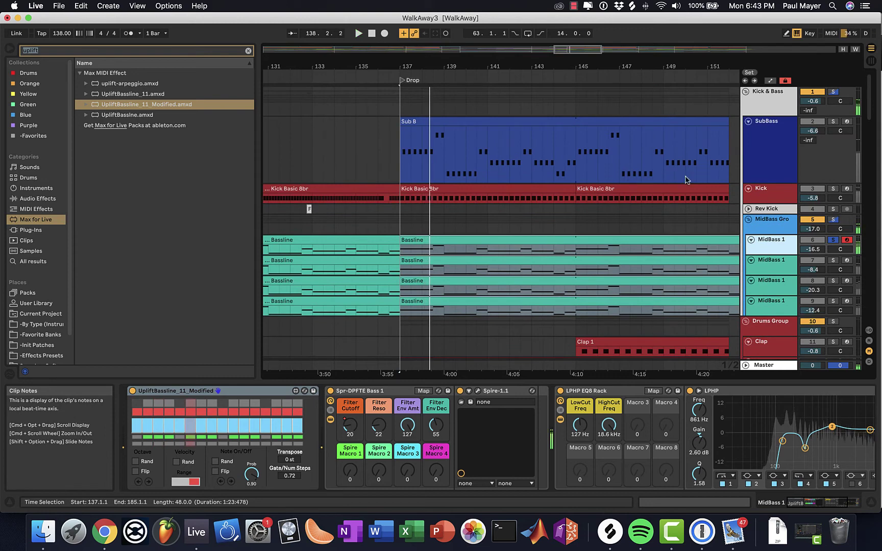
- Solo the Kick with the first MidBass track, replay the Drop and raise the MidBass group volume to -9.3 dB
{"action": "scroll", "coordinate": [439, 223], "scroll_direction": "down", "scroll_amount": 4}
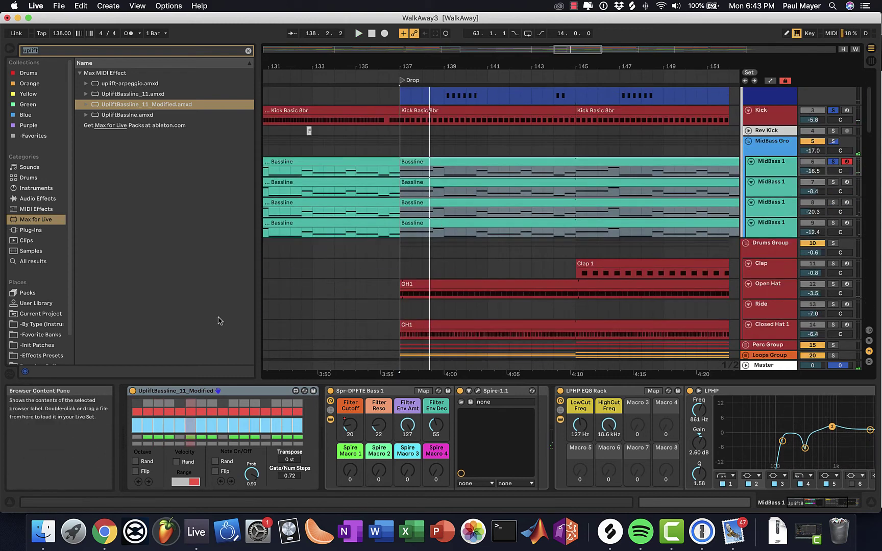
{"action": "key", "text": "space"}
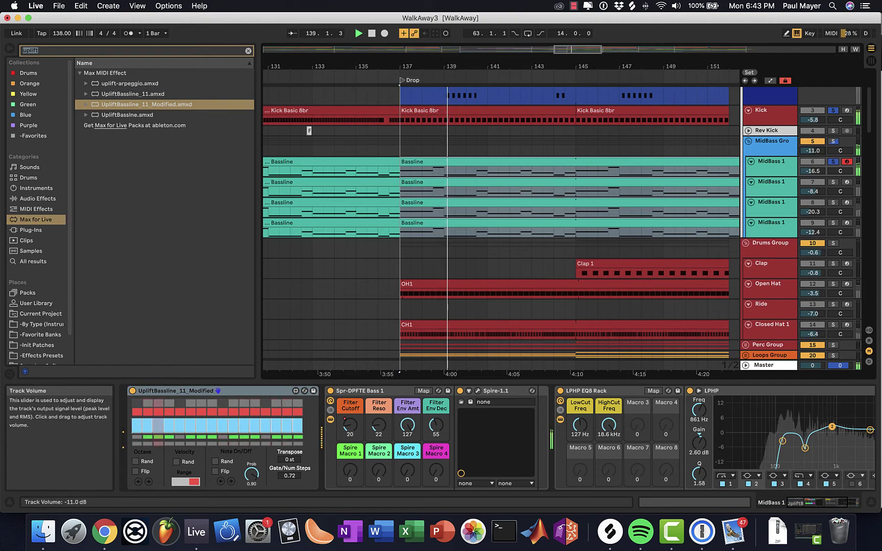
{"action": "mouse_move", "coordinate": [812, 151]}
{"action": "left_mouse_down"}
{"action": "mouse_move", "coordinate": [812, 130]}
{"action": "mouse_move", "coordinate": [816, 154]}
{"action": "left_mouse_up"}
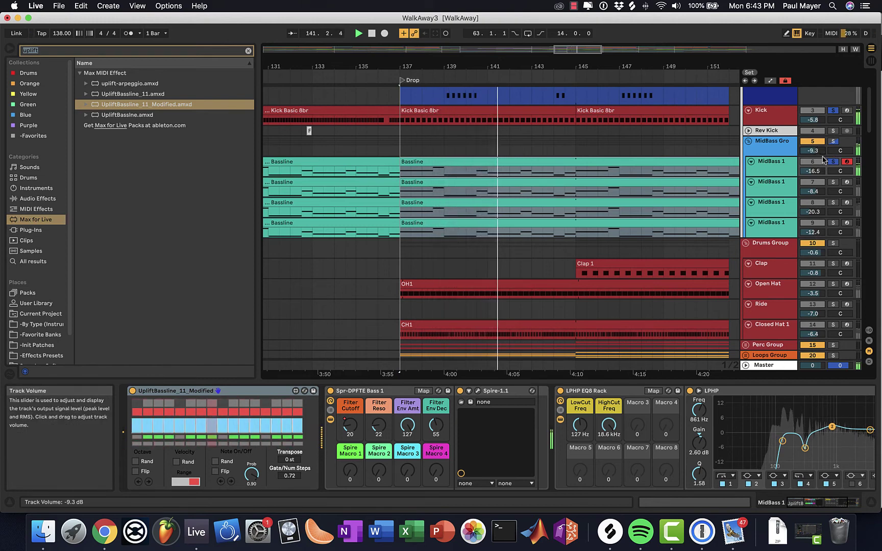
- Solo the second MidBass track instead of the first and play its UpliftBassline_11_StandardRoll pattern with the kick
{"action": "left_click", "coordinate": [823, 168]}
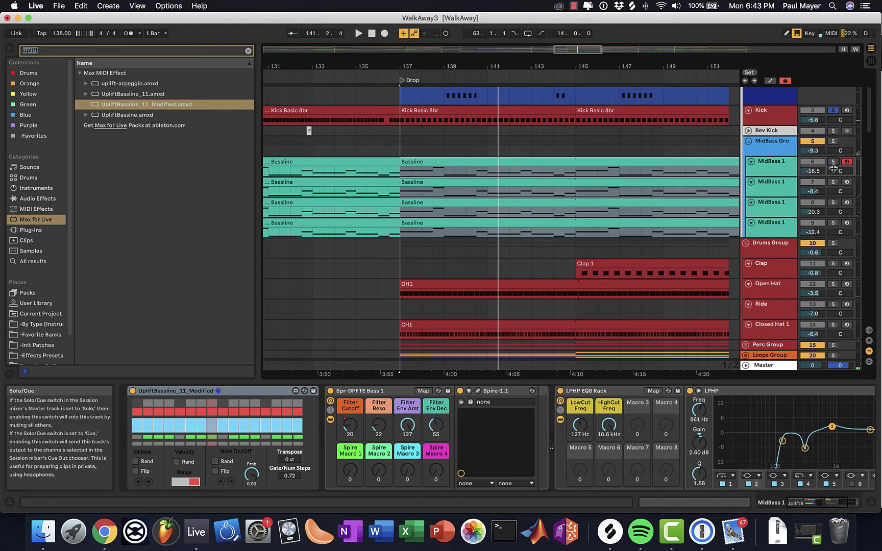
{"action": "left_click", "coordinate": [825, 190]}
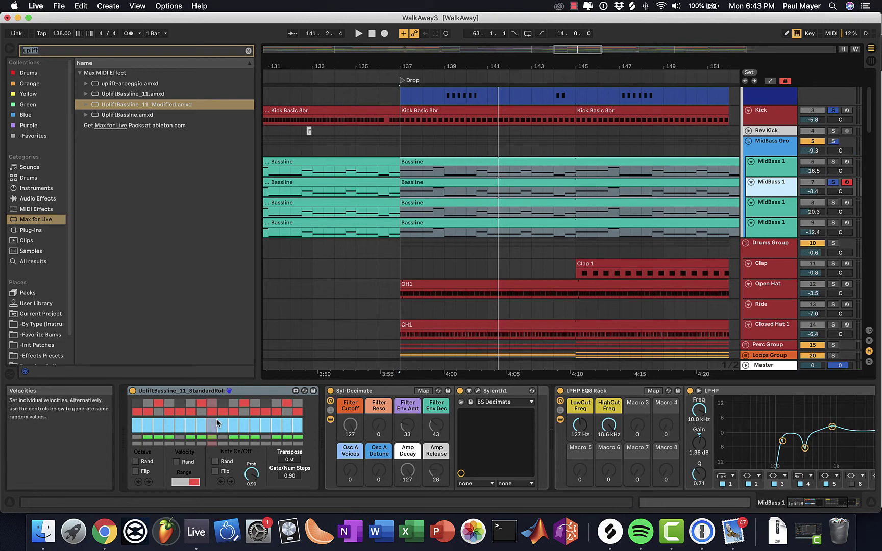
{"action": "key", "text": "space"}
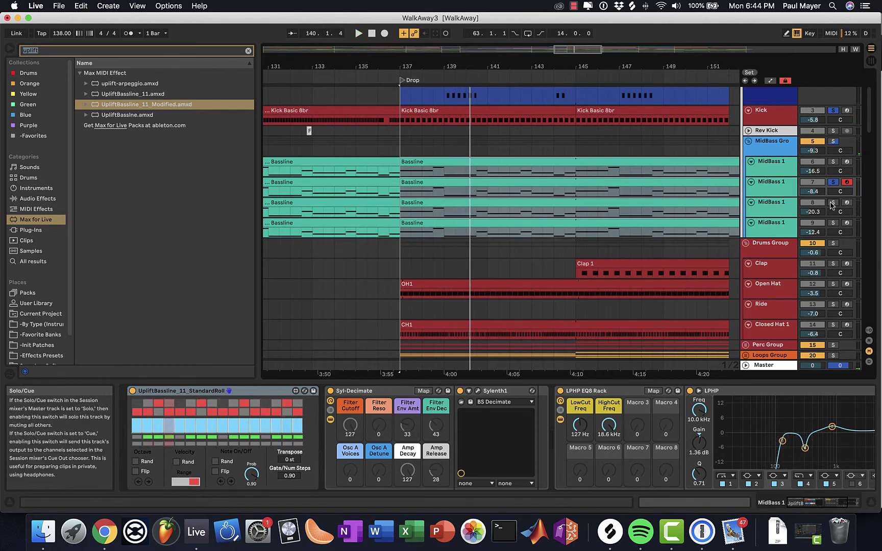
- Switch the solo to the third MidBass track with the Porter Bass sound and play it with the kick from bar 137
{"action": "left_click", "coordinate": [750, 215]}
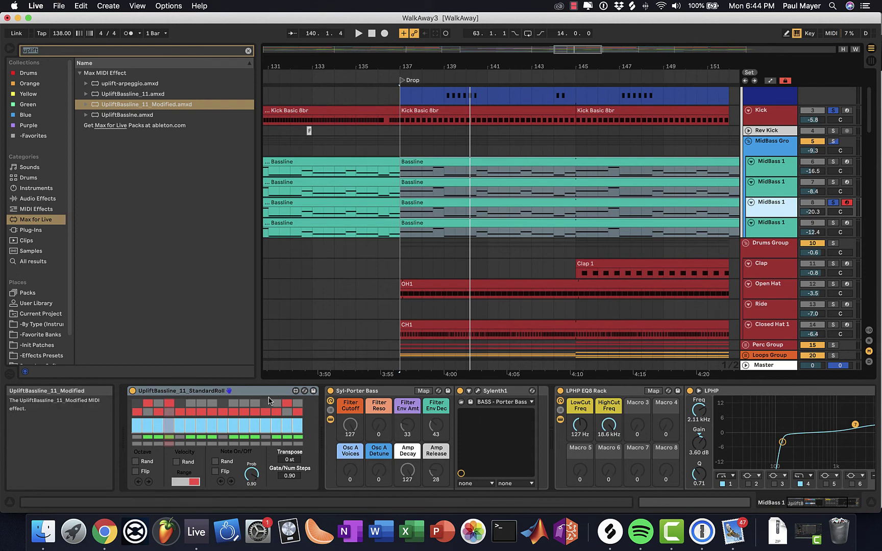
{"action": "left_click", "coordinate": [402, 214]}
{"action": "key", "text": "space"}
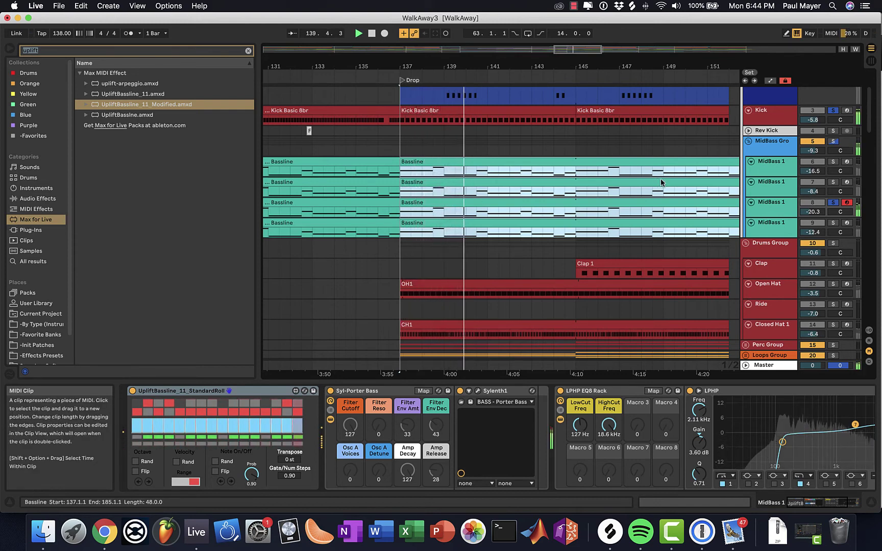
- Move the solo to the fourth MidBass track and play its UpliftBassline_11_Psytrance pattern with the kick
{"action": "left_click", "coordinate": [832, 202]}
{"action": "left_click", "coordinate": [833, 223]}
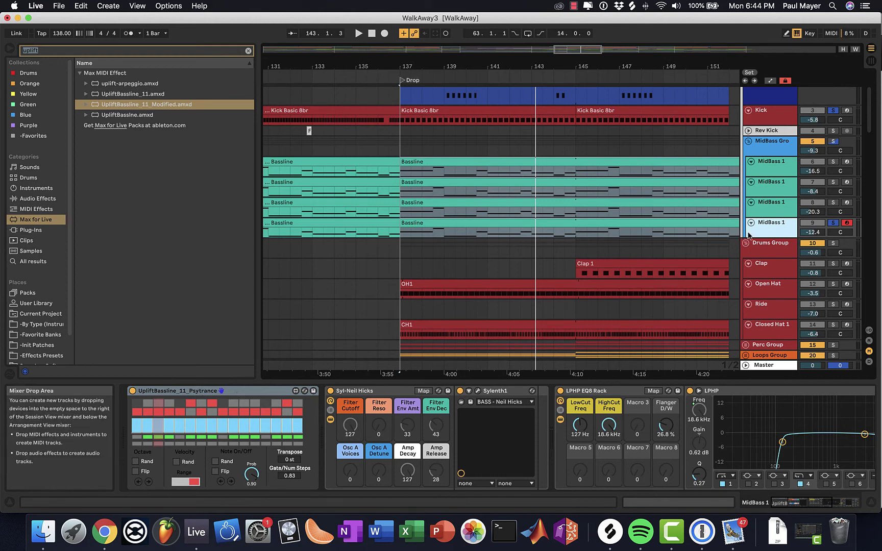
{"action": "key", "text": "space"}
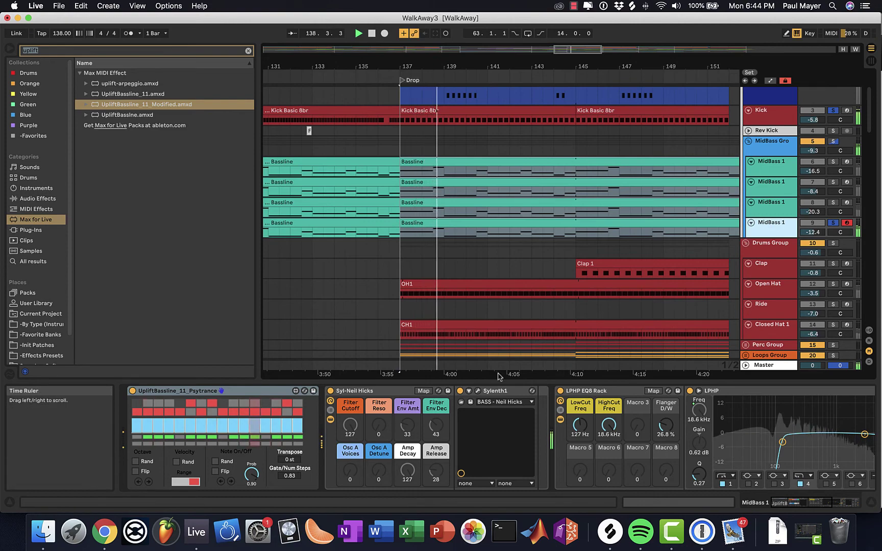
{"action": "mouse_move", "coordinate": [750, 501]}
{"action": "left_mouse_down"}
{"action": "mouse_move", "coordinate": [816, 501]}
{"action": "mouse_move", "coordinate": [749, 501]}
{"action": "left_mouse_up"}
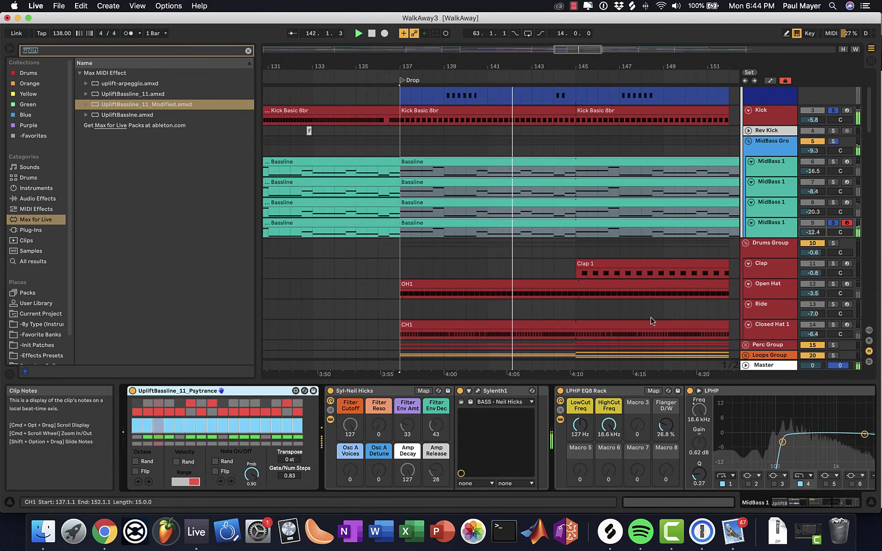
- Restart the Drop with the first MidBass track soloed and add the second, third and fourth MidBass layers one by one
{"action": "left_click", "coordinate": [831, 162]}
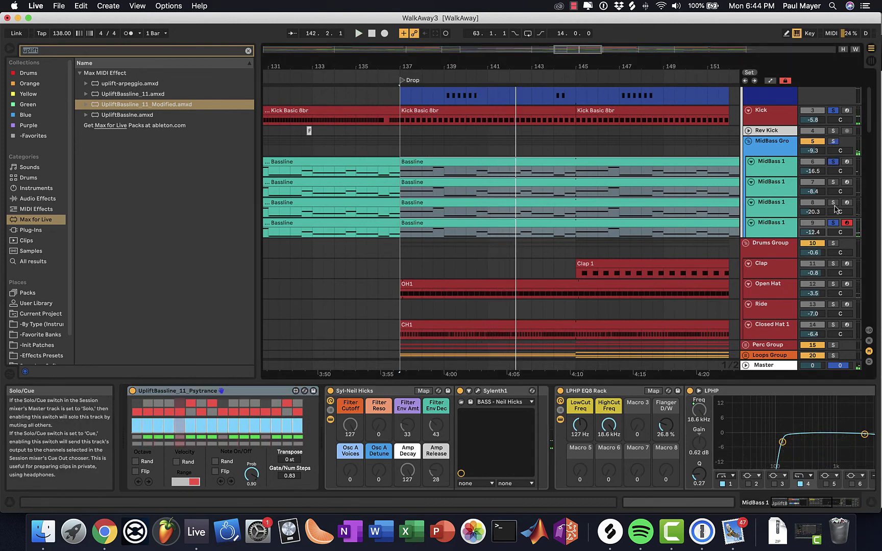
{"action": "key", "text": "space"}
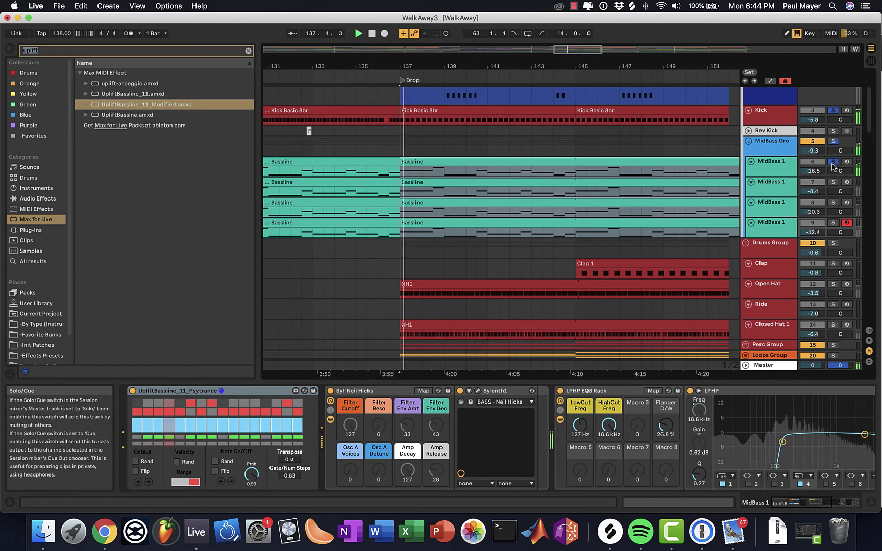
{"action": "left_click", "coordinate": [833, 182]}
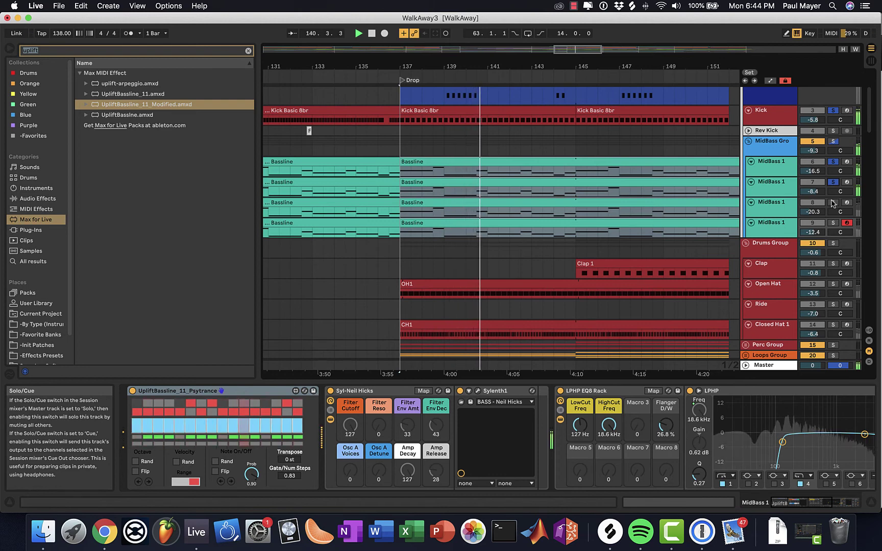
{"action": "left_click", "coordinate": [833, 202]}
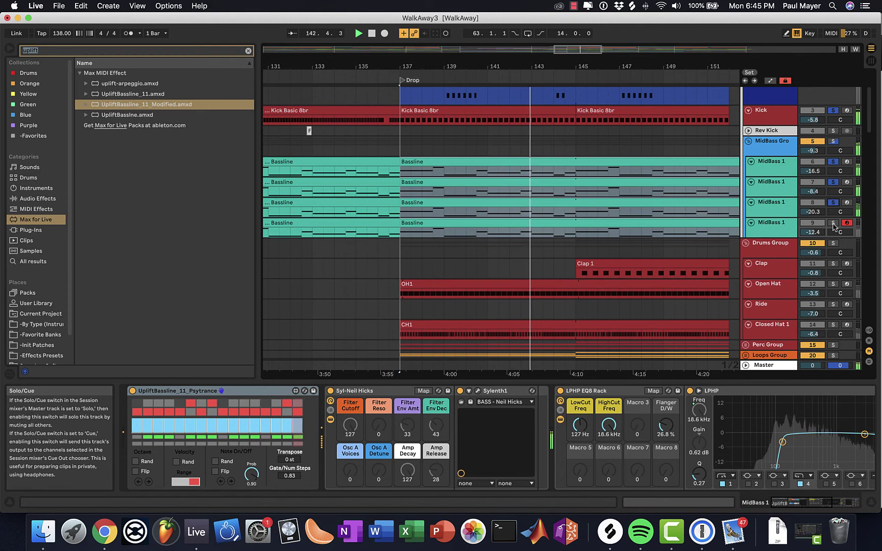
{"action": "left_click", "coordinate": [832, 222]}
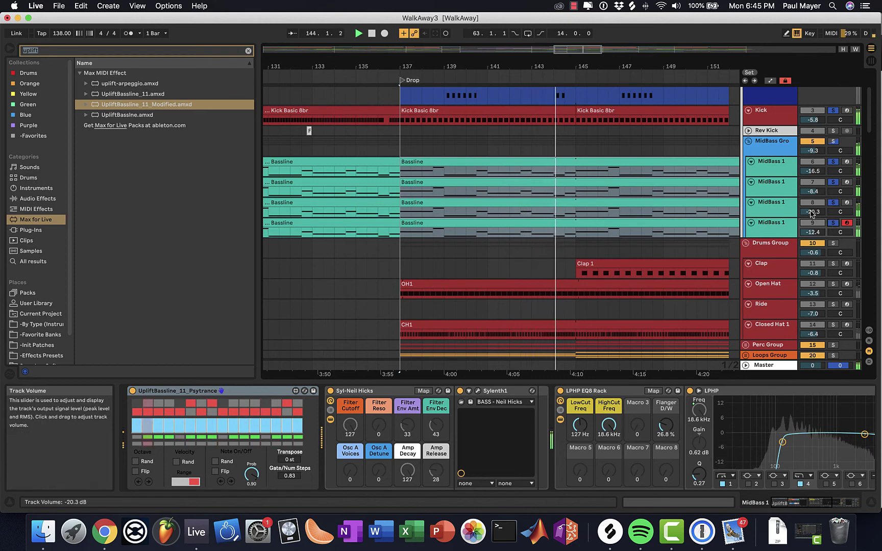
- Turn off the track solos and play the full mix through the Drop section up to Drop 2
{"action": "scroll", "coordinate": [811, 212], "scroll_direction": "down", "scroll_amount": 1}
{"action": "scroll", "coordinate": [832, 245], "scroll_direction": "up", "scroll_amount": 3}
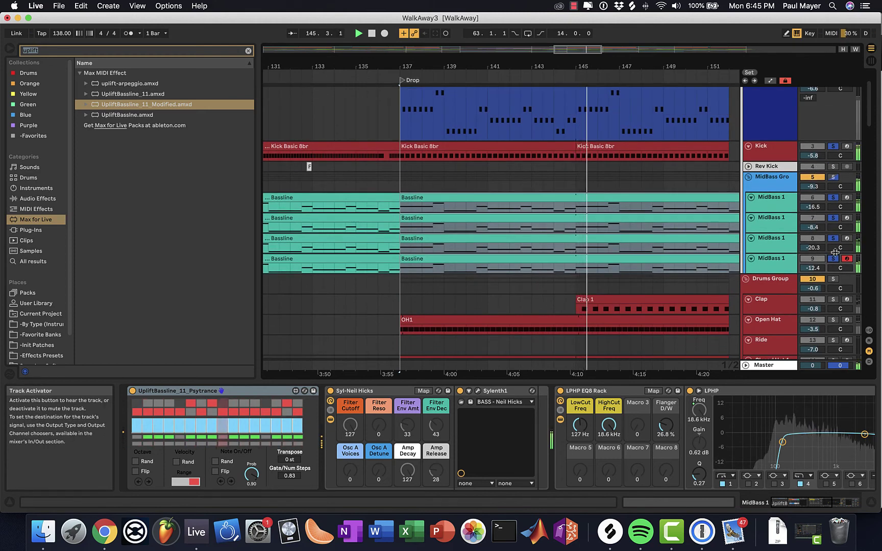
{"action": "left_click", "coordinate": [833, 198]}
{"action": "left_click_drag", "start_coordinate": [505, 53], "coordinate": [388, 66]}
{"action": "left_click", "coordinate": [495, 125]}
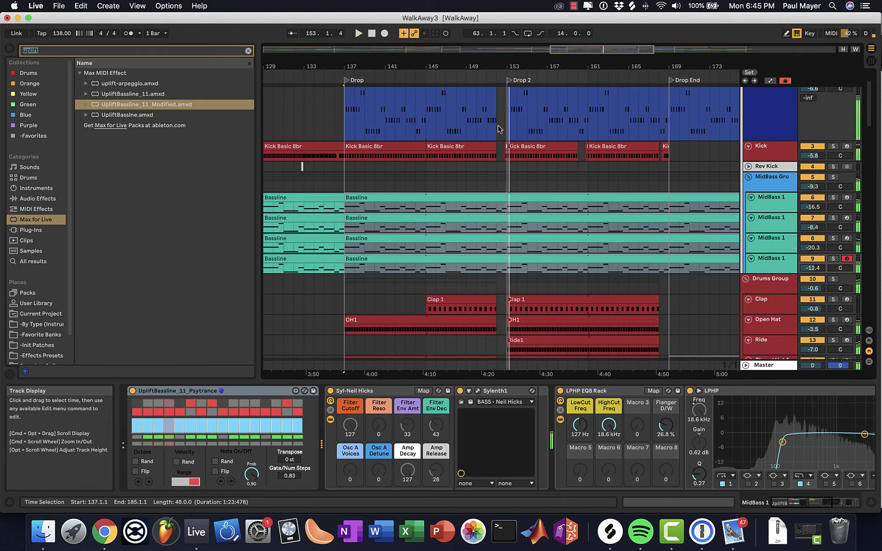
{"action": "left_click_drag", "start_coordinate": [417, 66], "coordinate": [417, 87]}
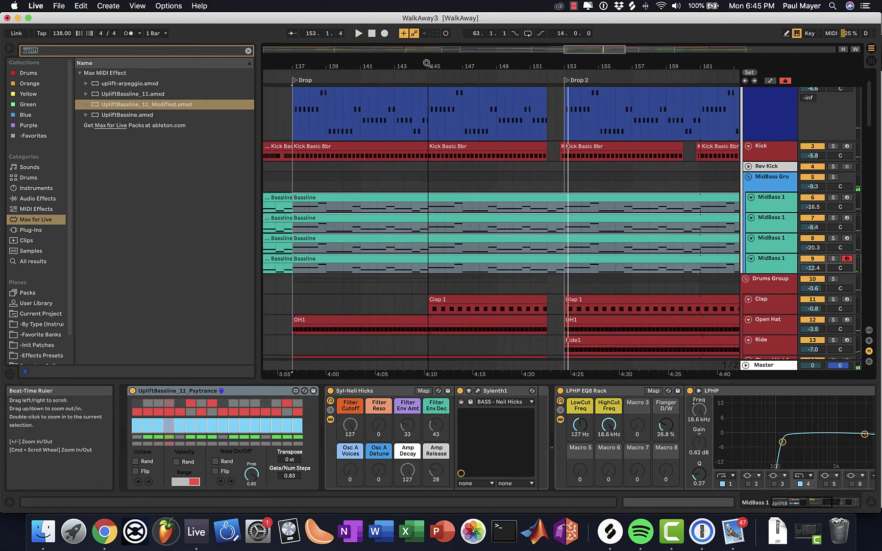
- Examine the effect chain of the MidBass group and the device chains of its four MidBass tracks
{"action": "left_click", "coordinate": [768, 183]}
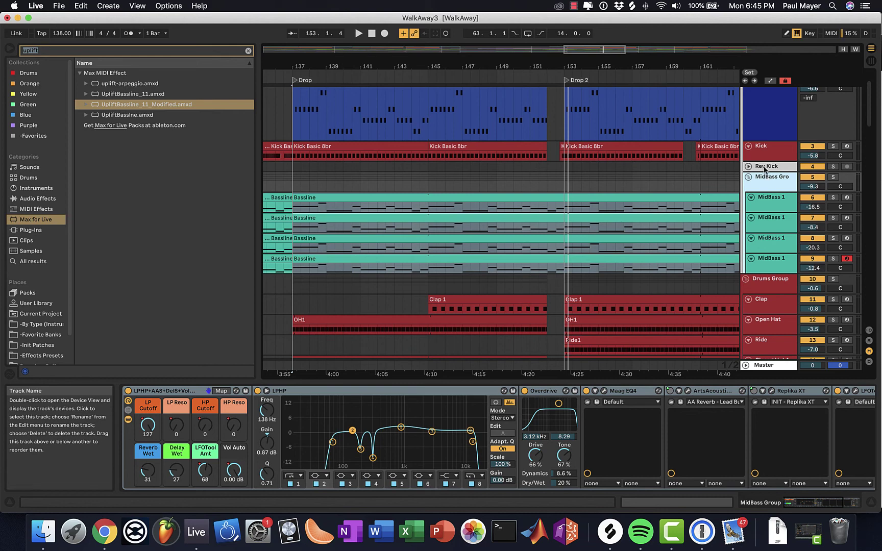
{"action": "left_click", "coordinate": [770, 200]}
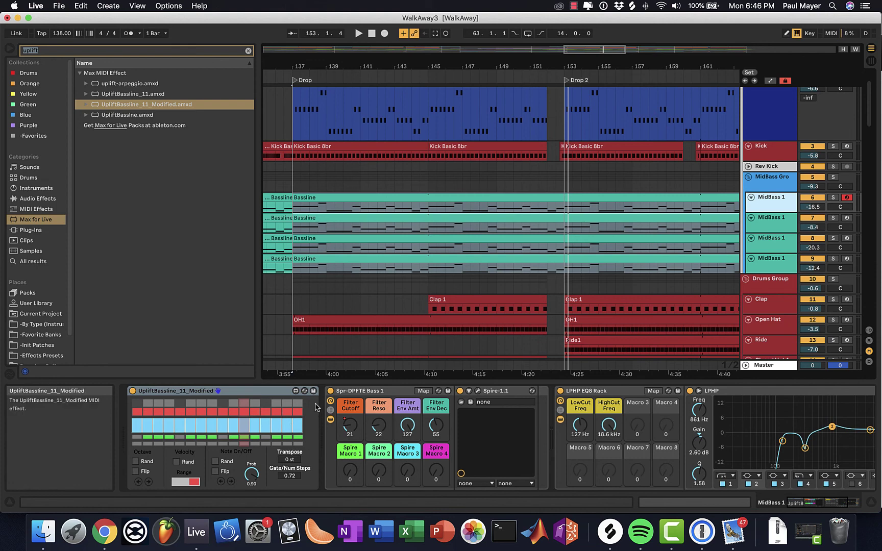
{"action": "left_click", "coordinate": [785, 223]}
{"action": "left_click", "coordinate": [776, 243]}
{"action": "left_click", "coordinate": [781, 263]}
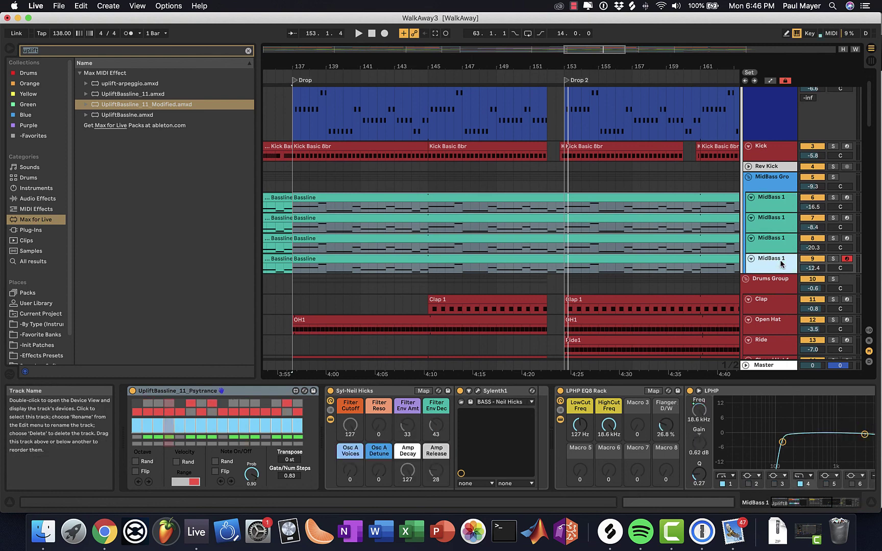